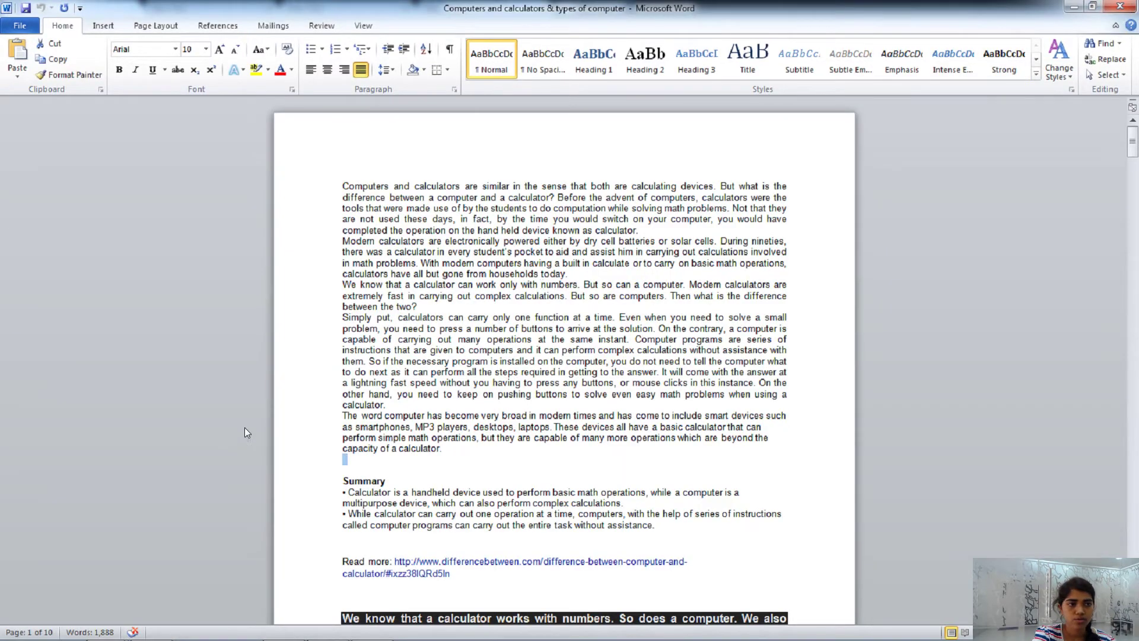
Step: View the jump lists of the first ten taskbar programs in order, and reopen Google Chrome's list before closing it
{"action": "left_click", "coordinate": [245, 427]}
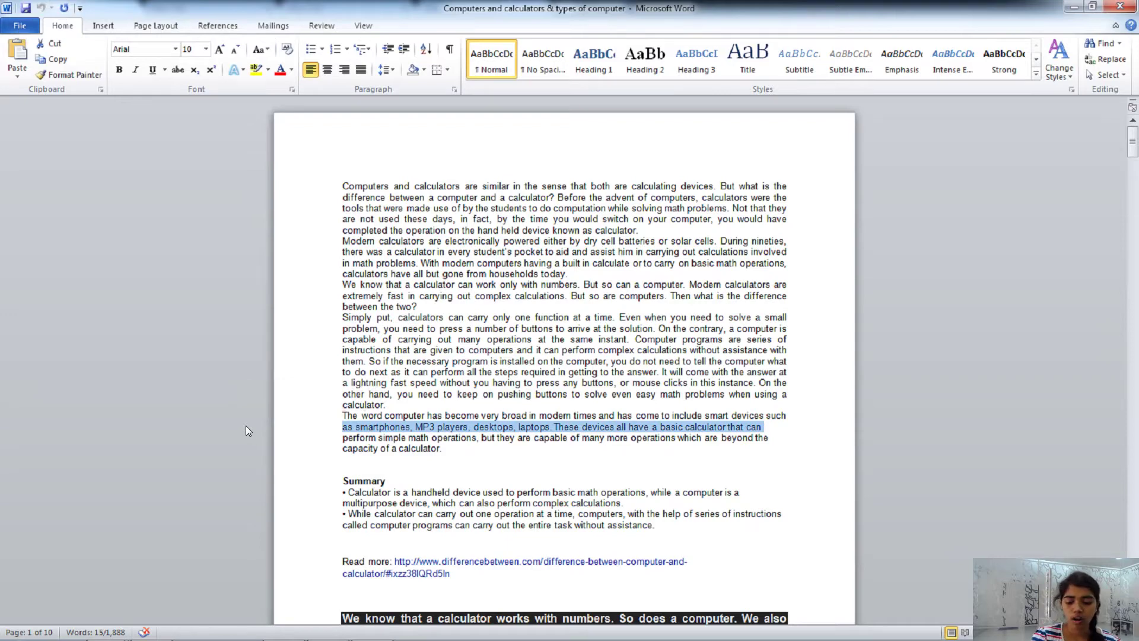
{"action": "left_click_drag", "start_coordinate": [63, 627], "coordinate": [208, 553]}
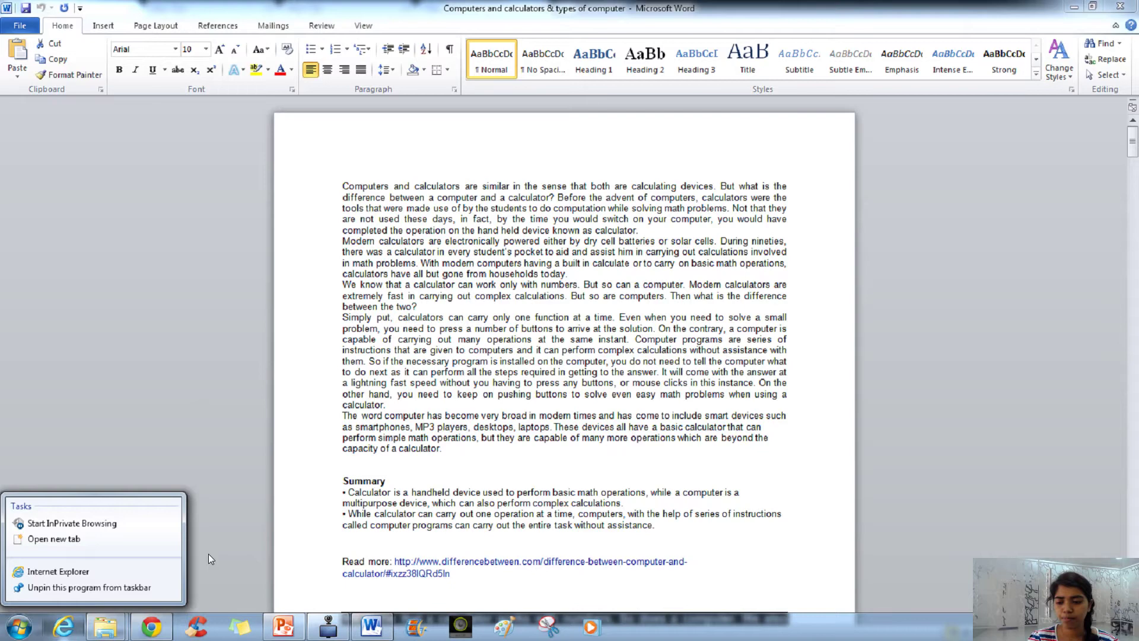
{"action": "key", "text": "super+alt+2"}
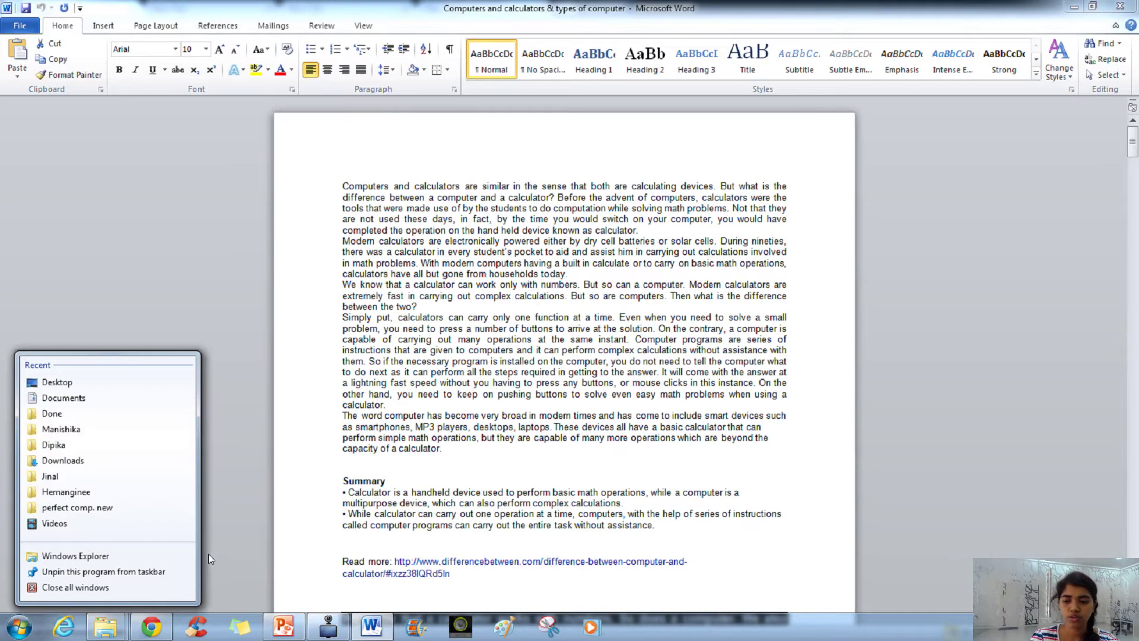
{"action": "key", "text": "super+alt+3"}
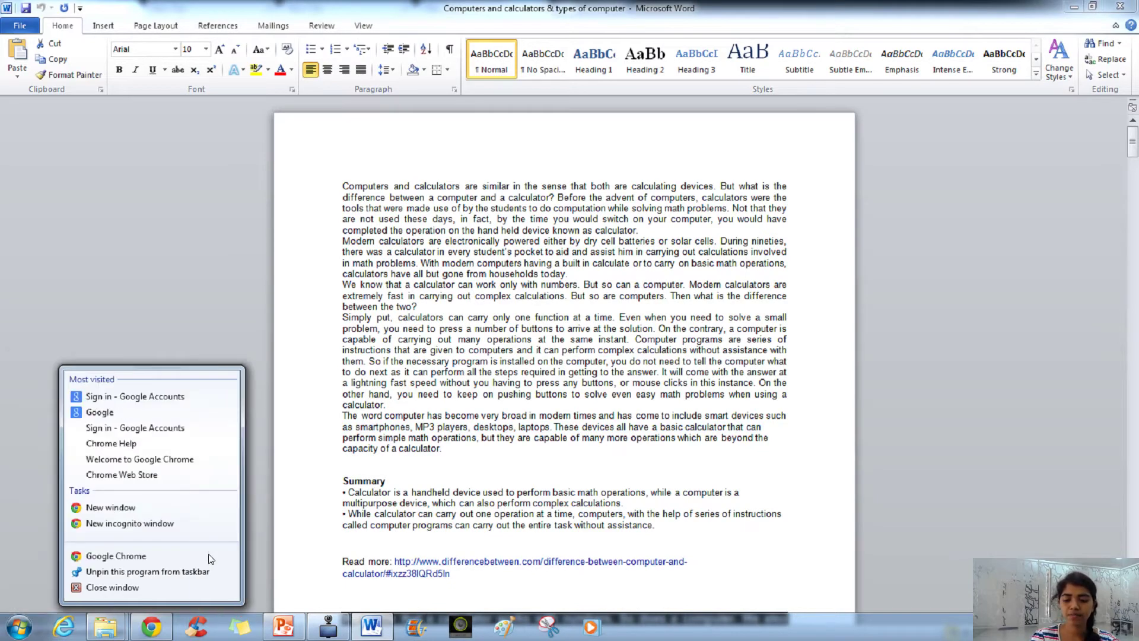
{"action": "key", "text": "super+alt+4"}
{"action": "key", "text": "super+alt+5"}
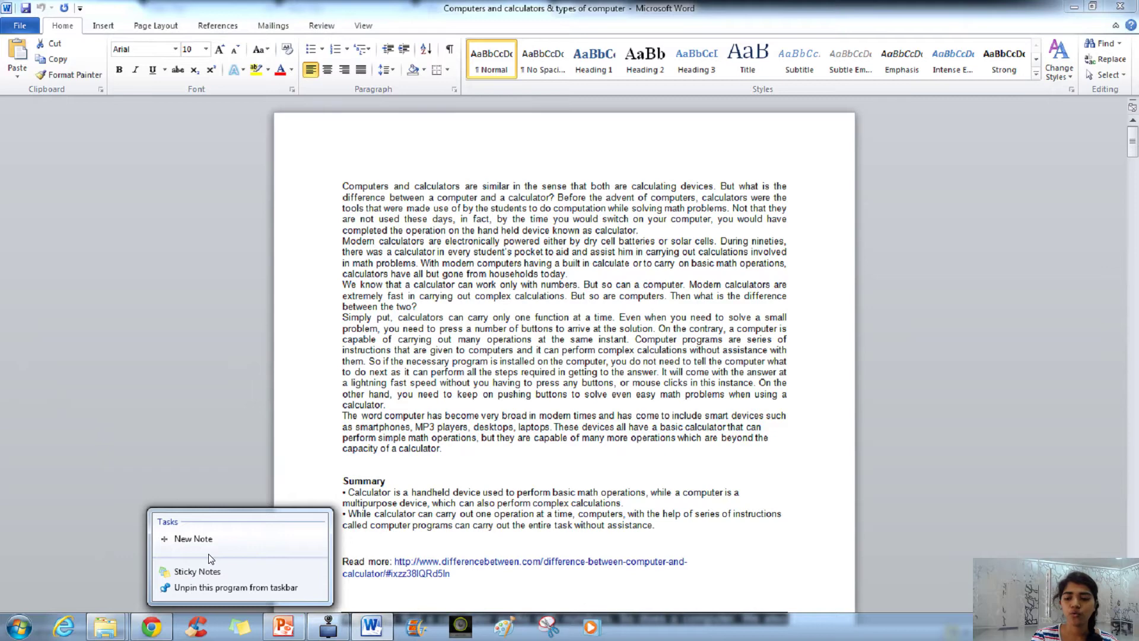
{"action": "key", "text": "super+alt+6"}
{"action": "key", "text": "super+alt+7"}
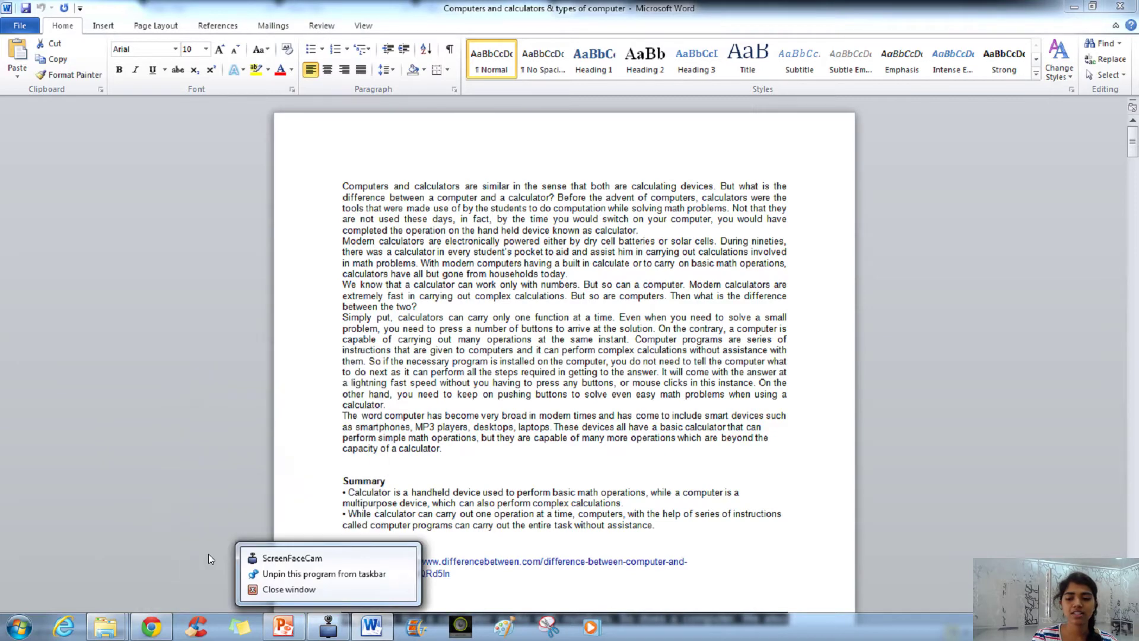
{"action": "key", "text": "super+alt+8"}
{"action": "key", "text": "Escape"}
{"action": "key", "text": "super+alt+9"}
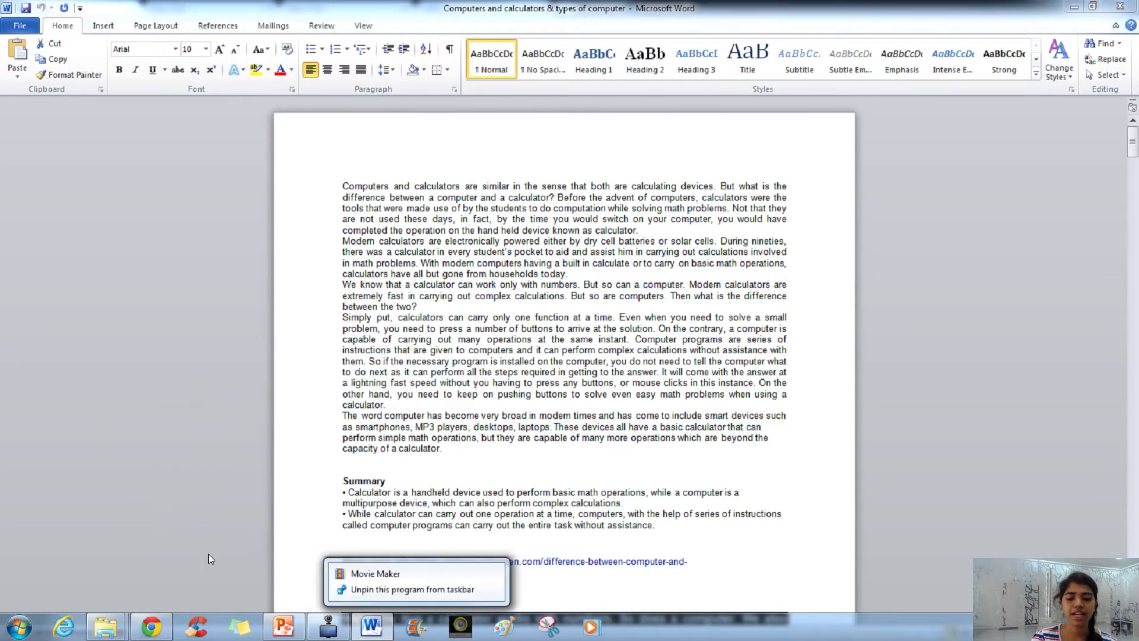
{"action": "key", "text": "super+alt+0"}
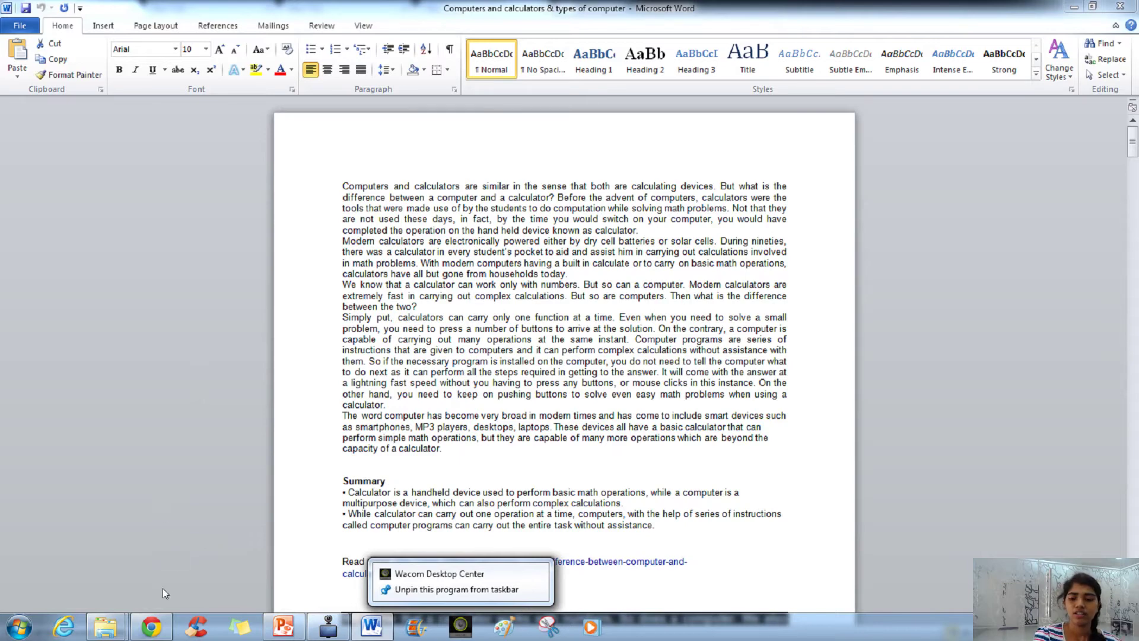
{"action": "key", "text": "Escape"}
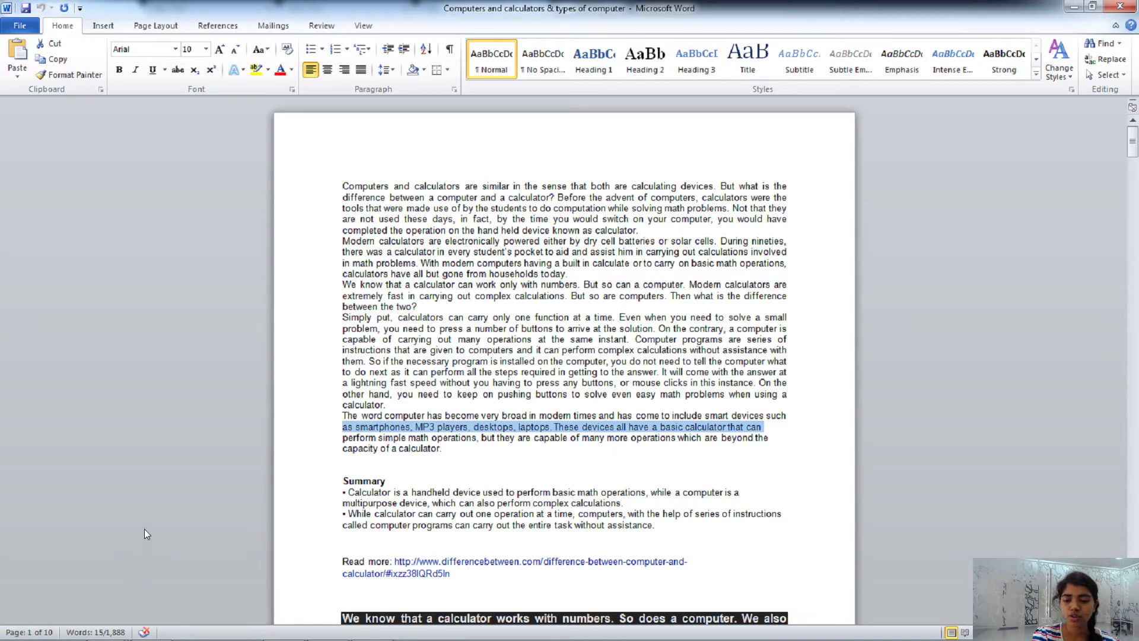
{"action": "key", "text": "super+alt+3"}
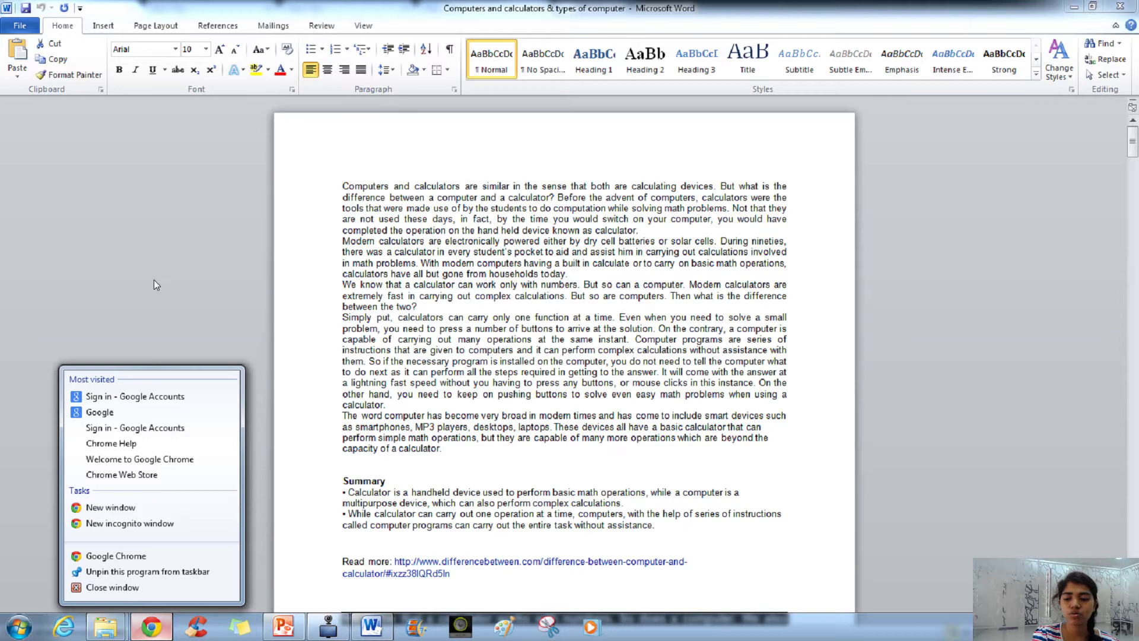
{"action": "key", "text": "Escape"}
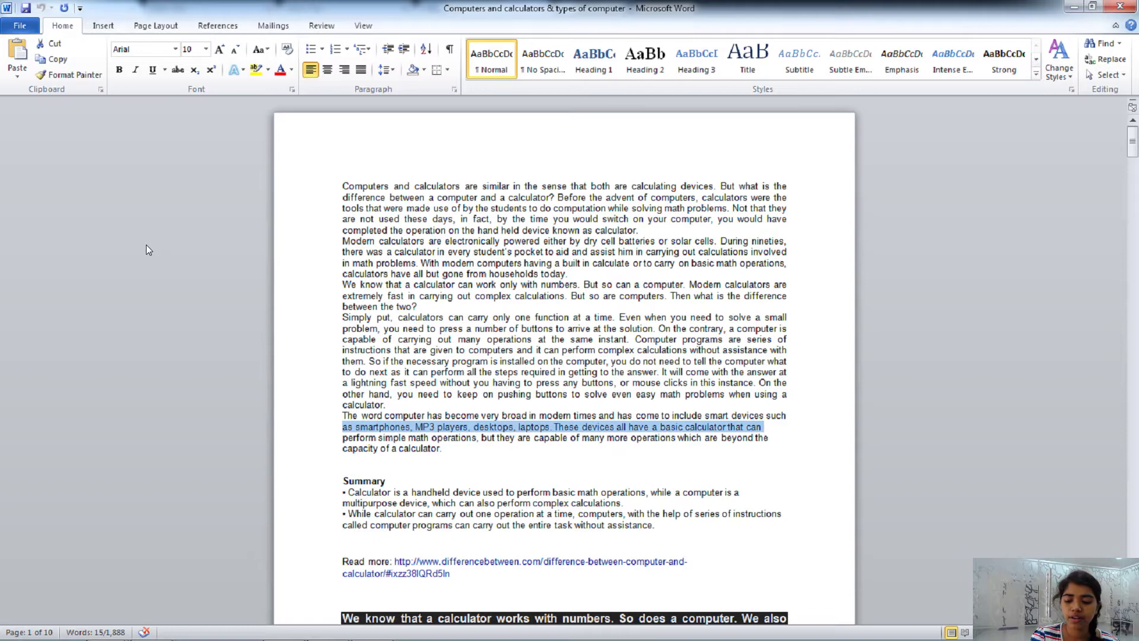
Step: Cycle through all open windows in the Flip 3D view and return to the Word document
{"action": "key", "text": "super+Tab"}
{"action": "key", "text": "super+Tab"}
{"action": "key", "text": "super+Tab"}
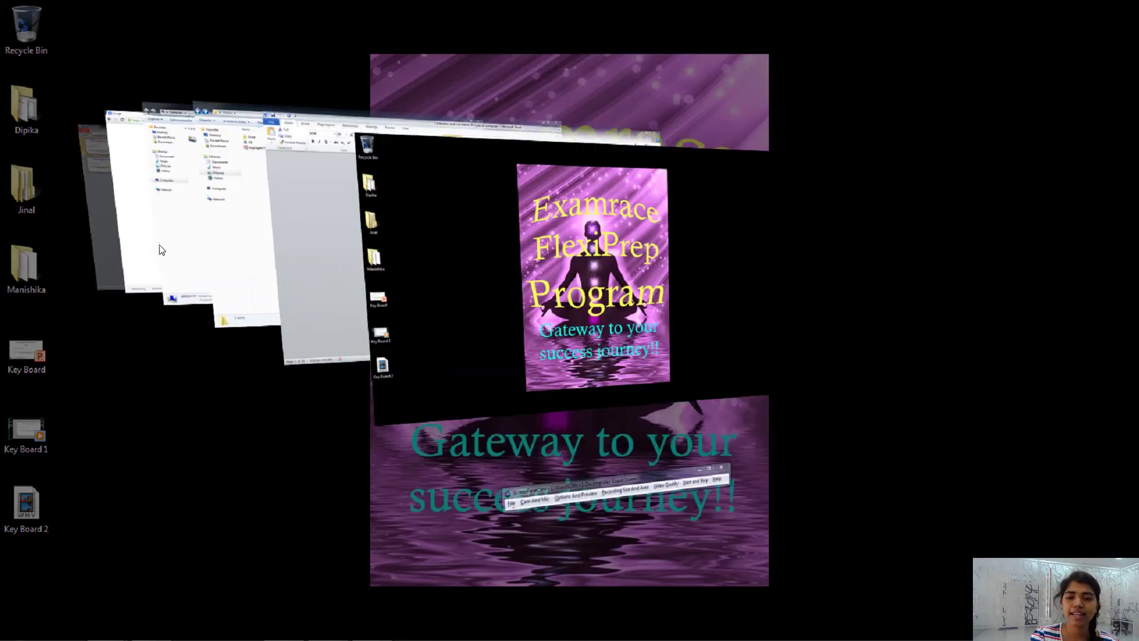
{"action": "key", "text": "super+Tab"}
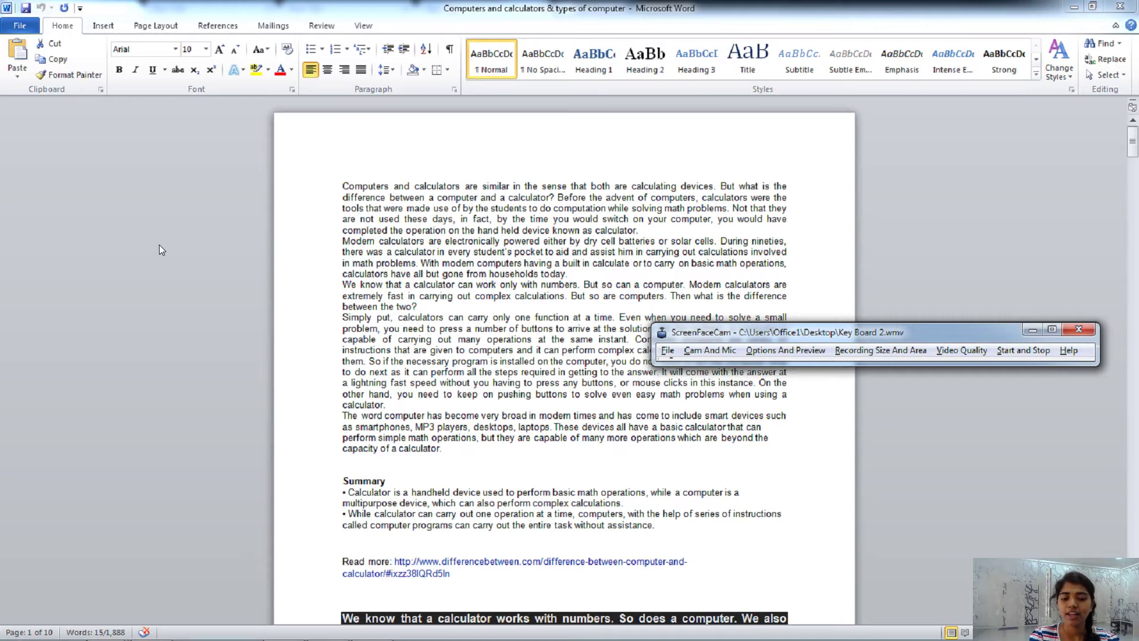
{"action": "key", "text": "super+Tab"}
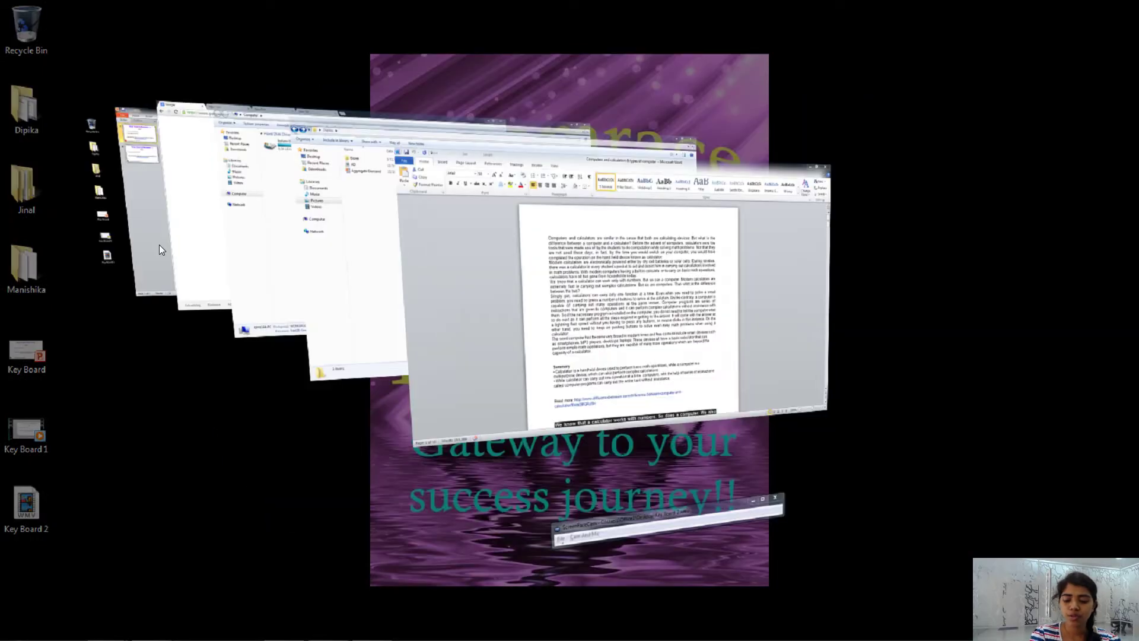
{"action": "key", "text": "super+Tab"}
{"action": "key", "text": "super+Tab"}
{"action": "key", "text": "super+Tab"}
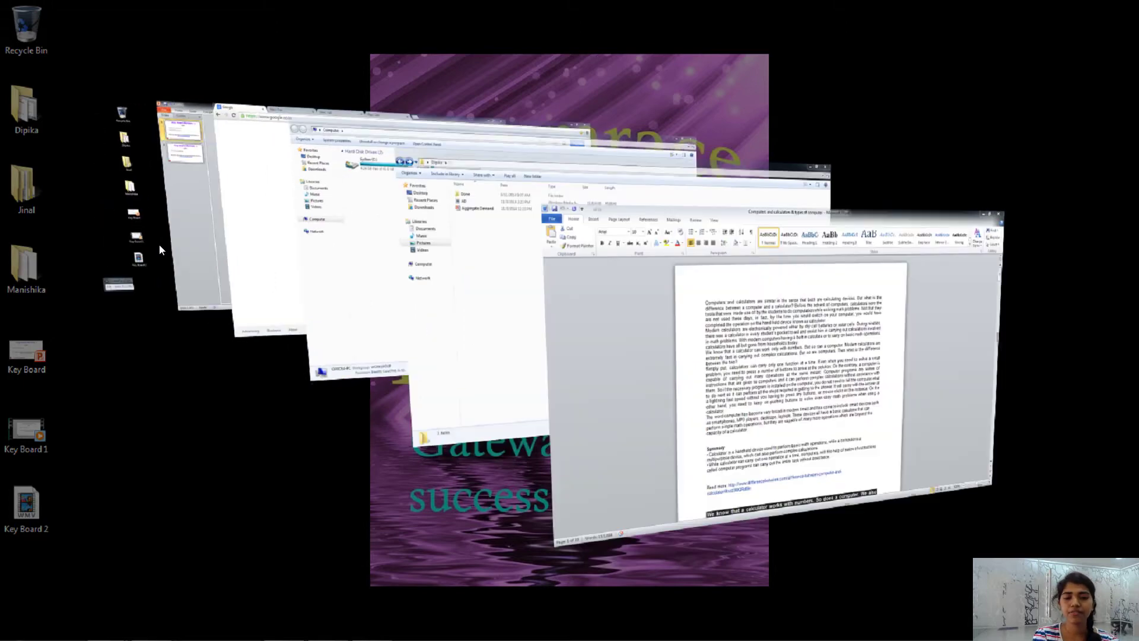
{"action": "key", "text": "super+Tab"}
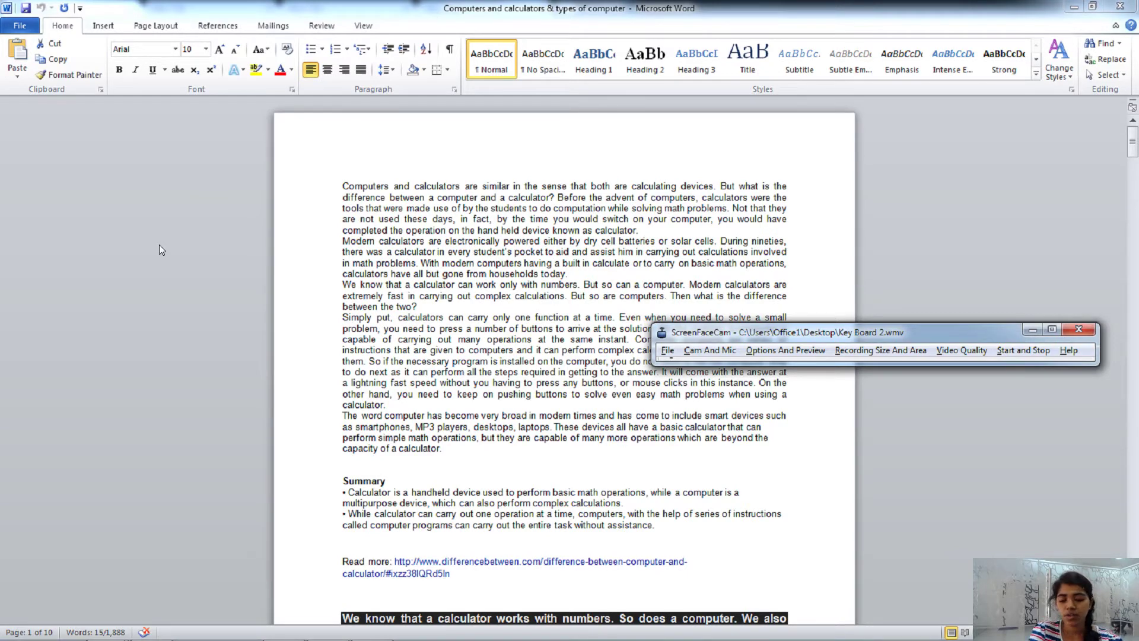
Step: Try to peek at the desktop through the open windows
{"action": "key", "text": "super+space"}
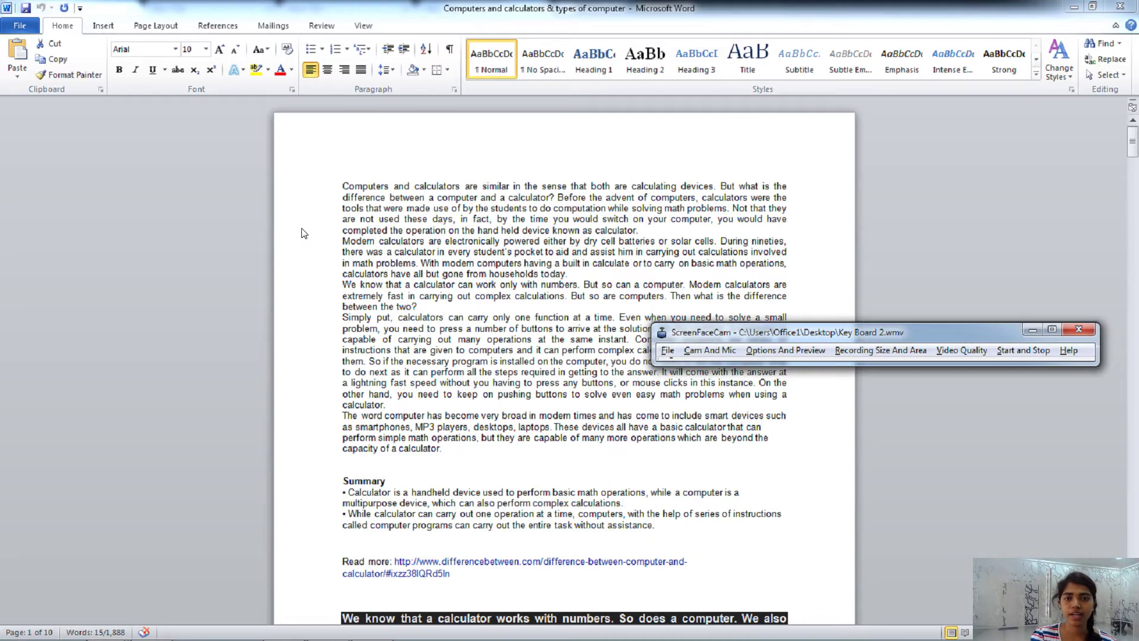
{"action": "key", "text": "super+space"}
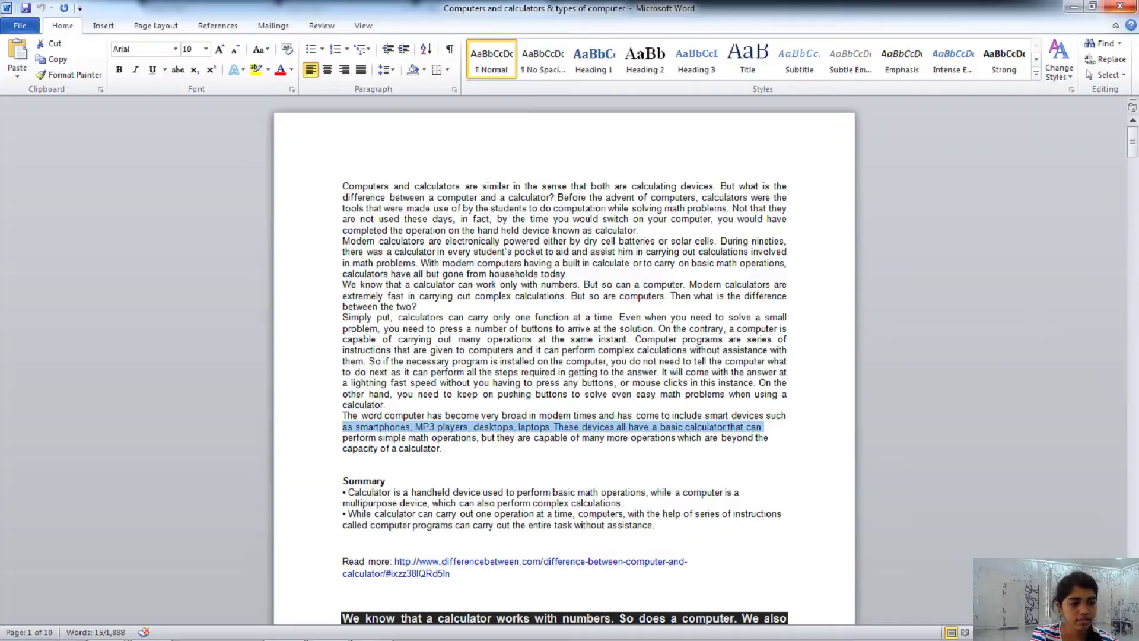
Step: Restore the maximized Word window to a smaller floating size, move it aside, and maximize it again
{"action": "left_click", "coordinate": [1092, 6]}
{"action": "left_click_drag", "start_coordinate": [806, 52], "coordinate": [231, 20]}
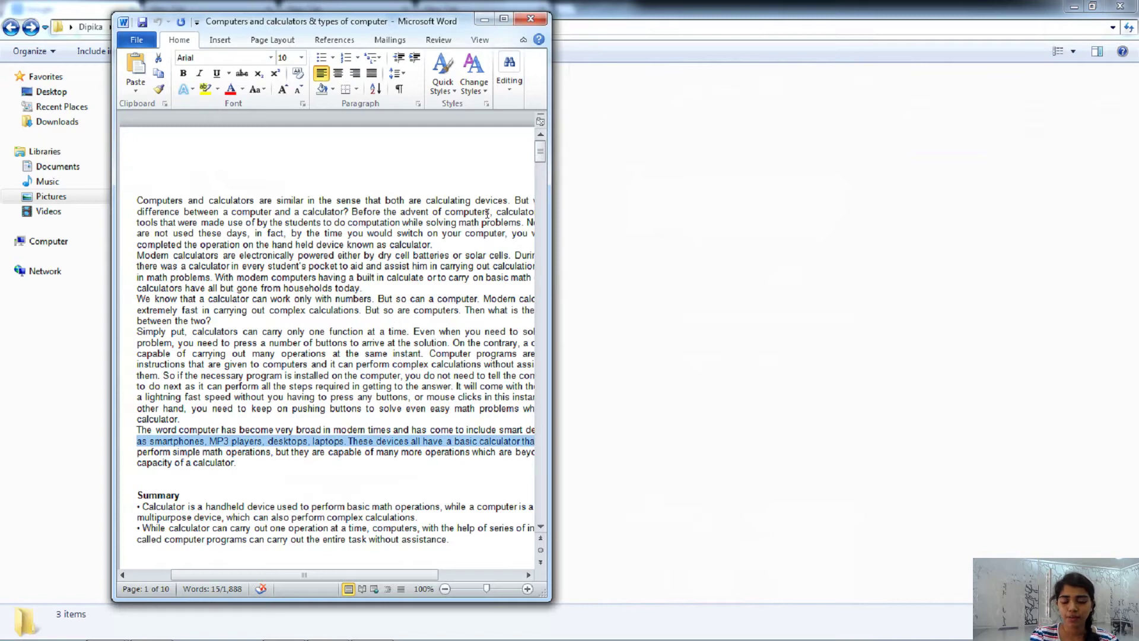
{"action": "key", "text": "super+Up"}
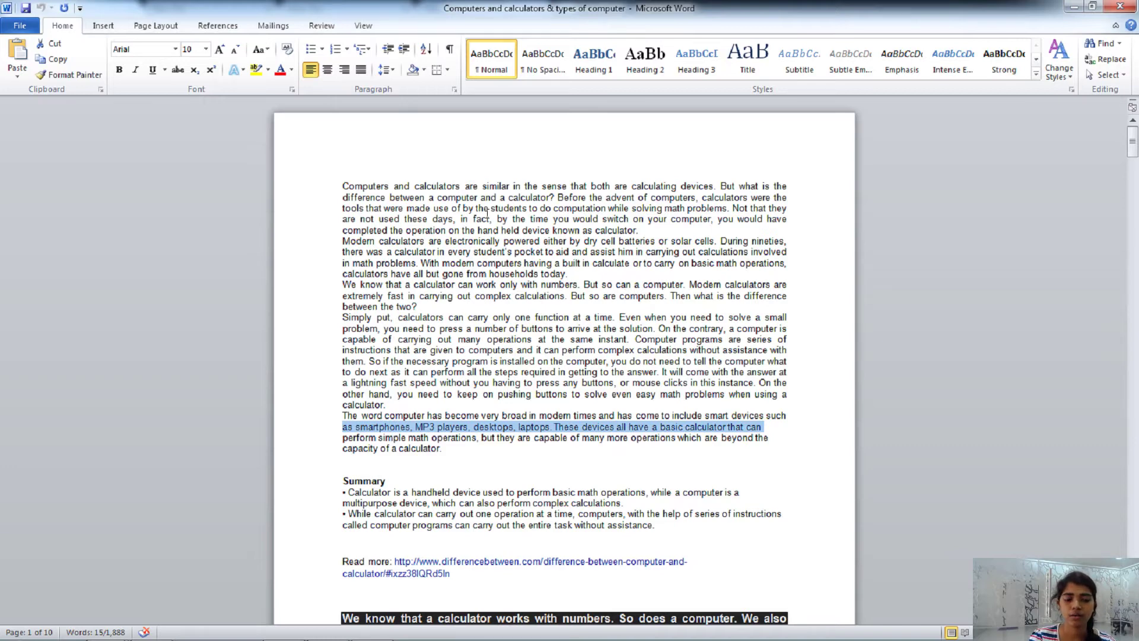
Step: Restore the Word window to its floating size, move it near the screen's centre, and snap it between positions, ending on the left half
{"action": "left_click", "coordinate": [1083, 7]}
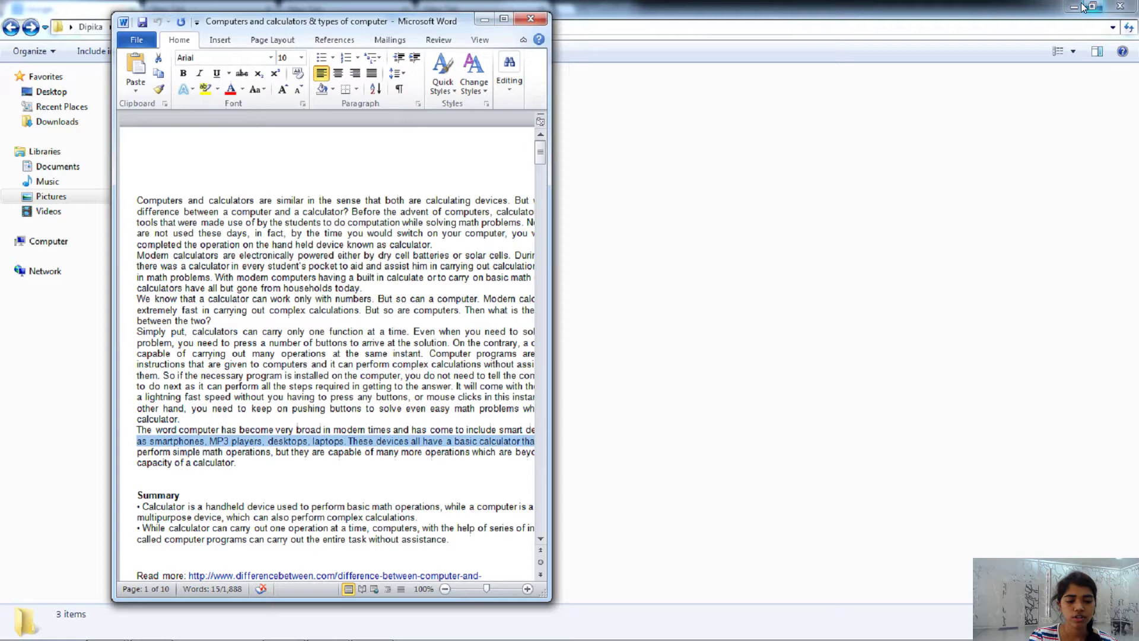
{"action": "left_click_drag", "start_coordinate": [416, 26], "coordinate": [611, 19]}
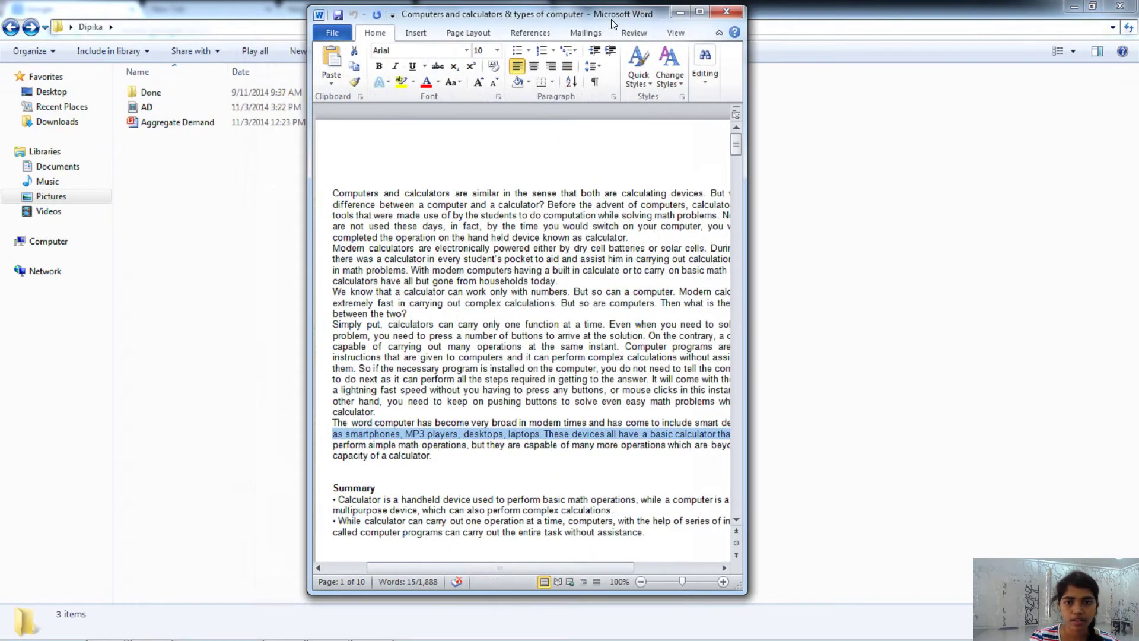
{"action": "key", "text": "super+Up"}
{"action": "key", "text": "super+Right"}
{"action": "key", "text": "super+Left"}
{"action": "key", "text": "super+Left"}
{"action": "key", "text": "super+Right"}
{"action": "key", "text": "super+Left"}
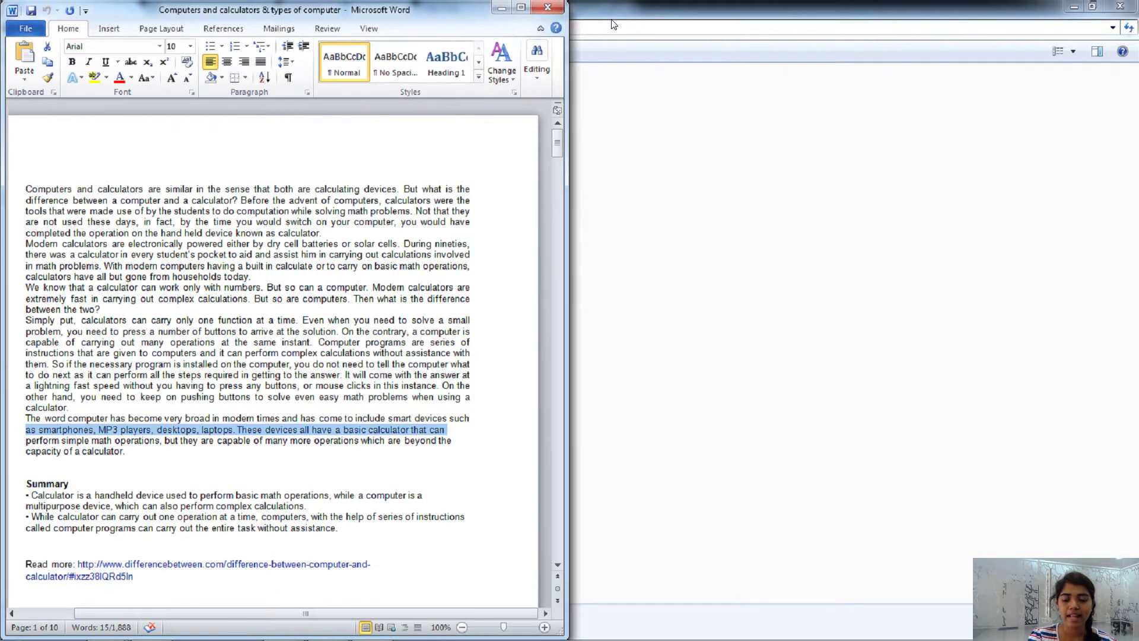
Step: Dismiss the Start menu, snap the Word window through the screen halves again, and maximize it
{"action": "key", "text": "super"}
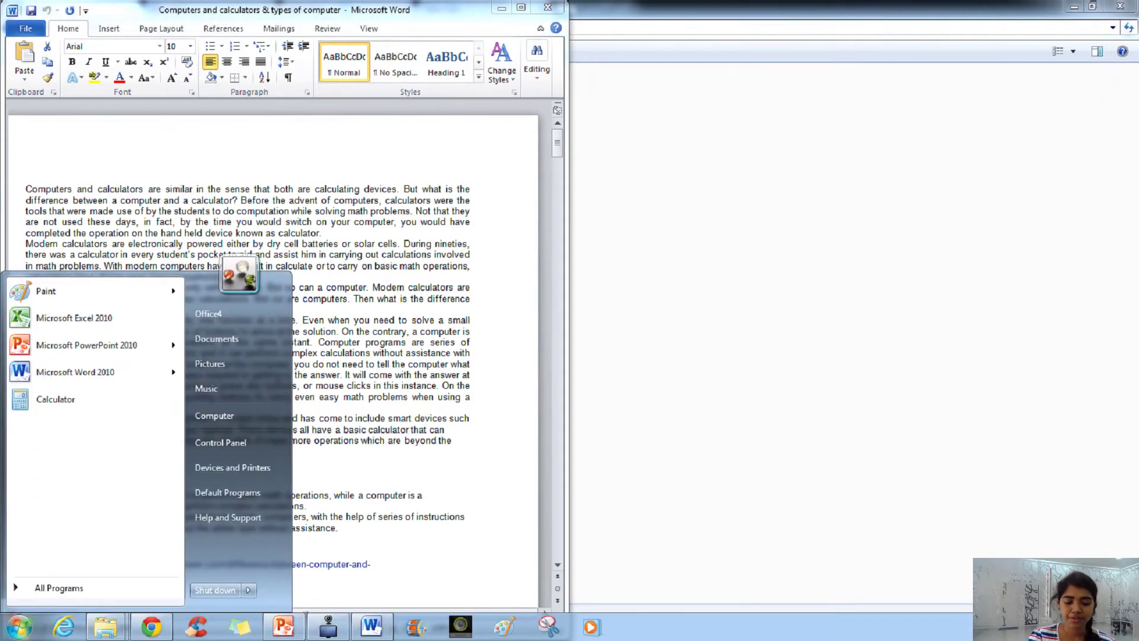
{"action": "left_click", "coordinate": [545, 210]}
{"action": "key", "text": "super+Right"}
{"action": "key", "text": "super+Left"}
{"action": "key", "text": "super+Right"}
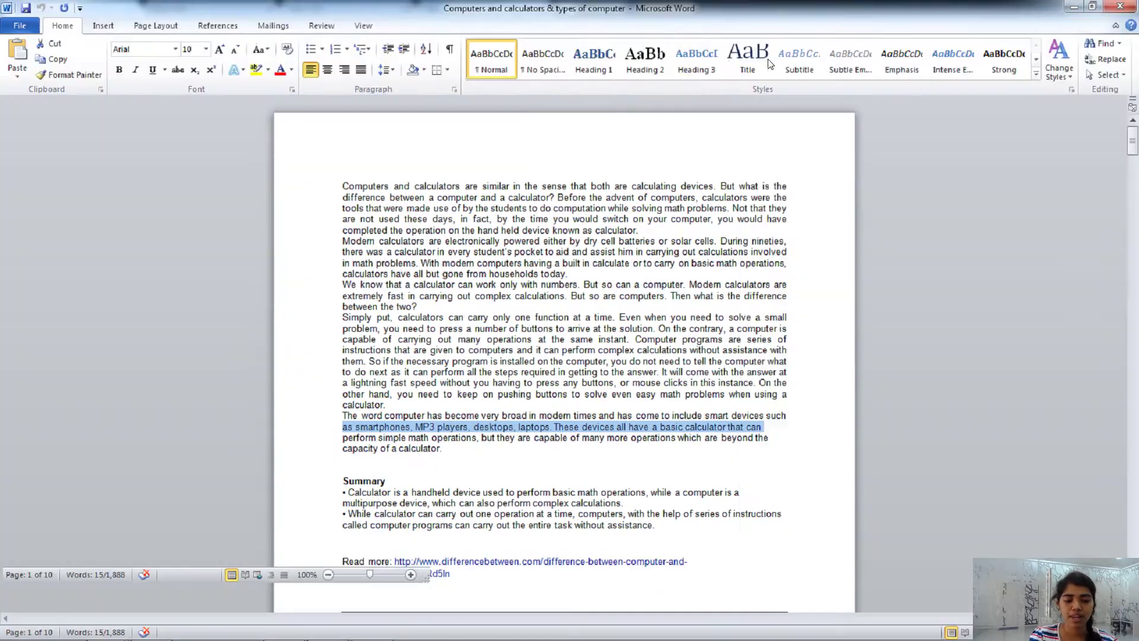
{"action": "left_click", "coordinate": [700, 11]}
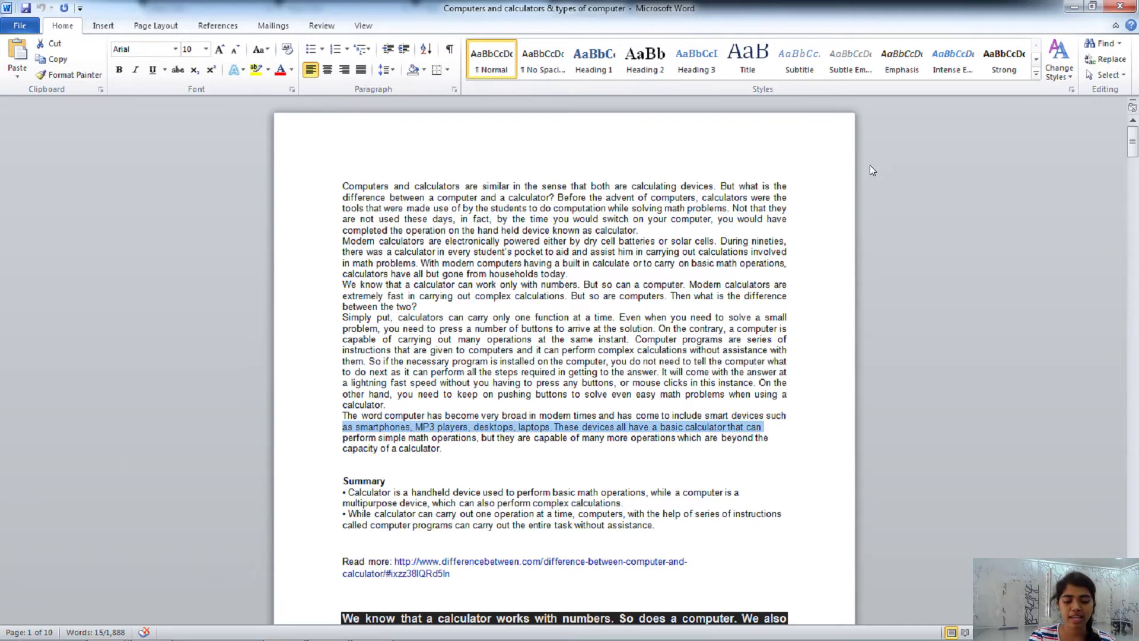
Step: Restore the maximized Word window to its floating size, and minimize it
{"action": "key", "text": "super+Down"}
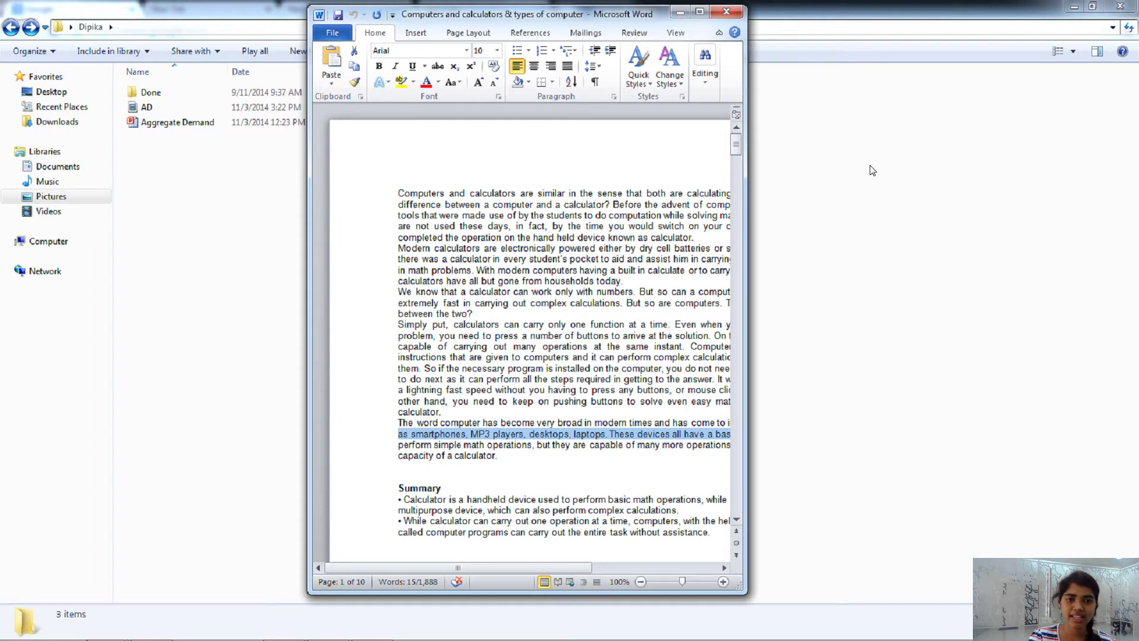
{"action": "key", "text": "super+Down"}
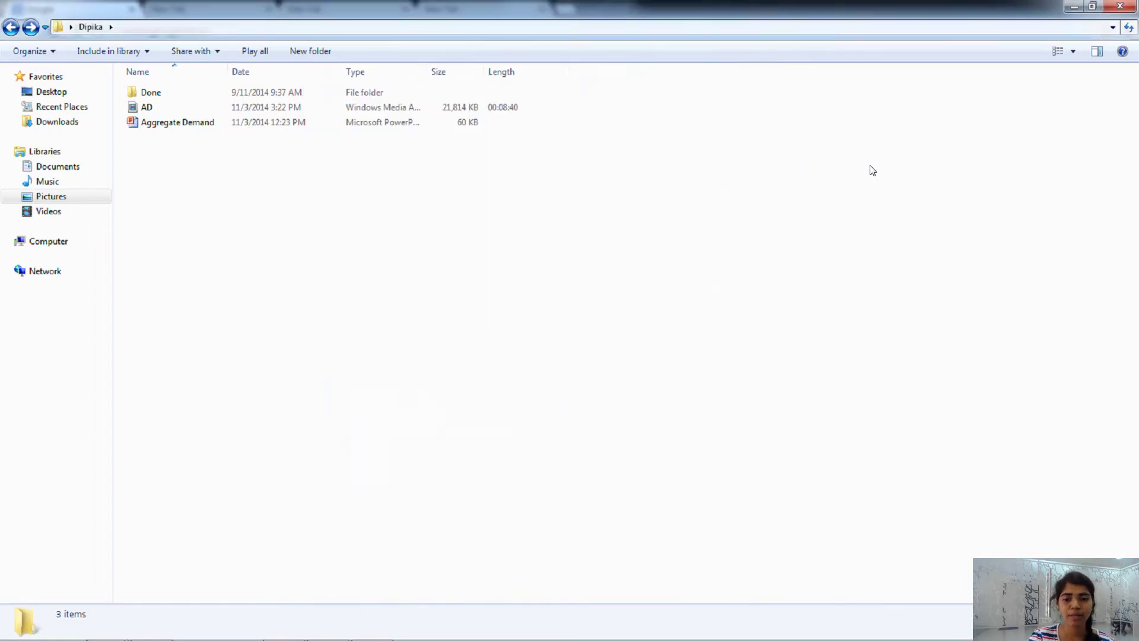
Step: Switch to the Key Board presentation in PowerPoint and reopen the minimized Word document over it
{"action": "mouse_move", "coordinate": [413, 610]}
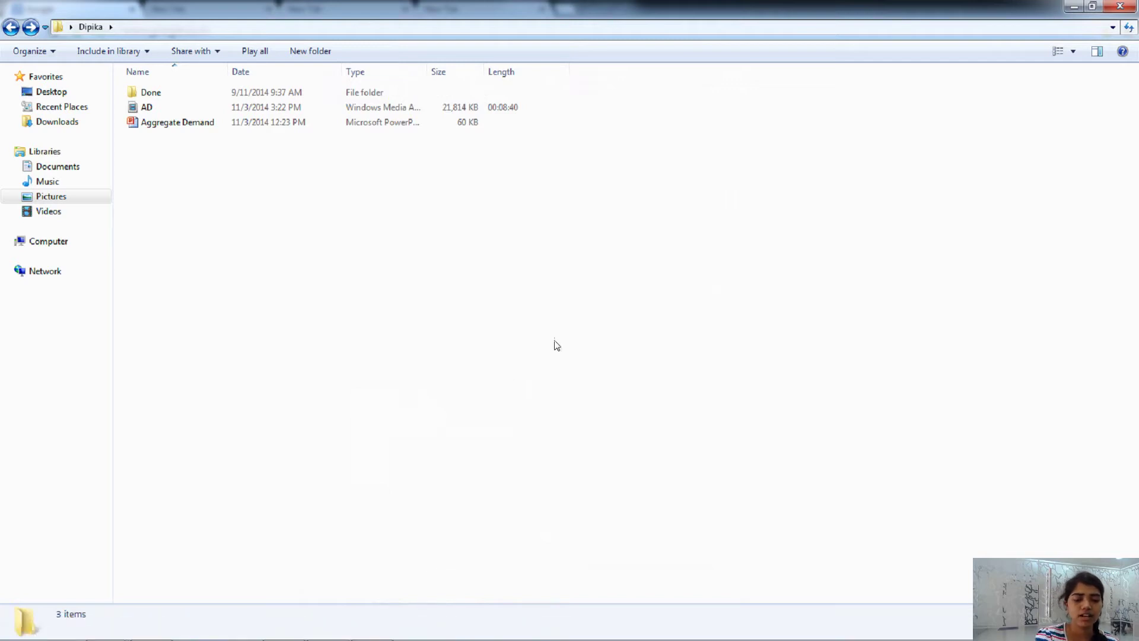
{"action": "mouse_move", "coordinate": [150, 608]}
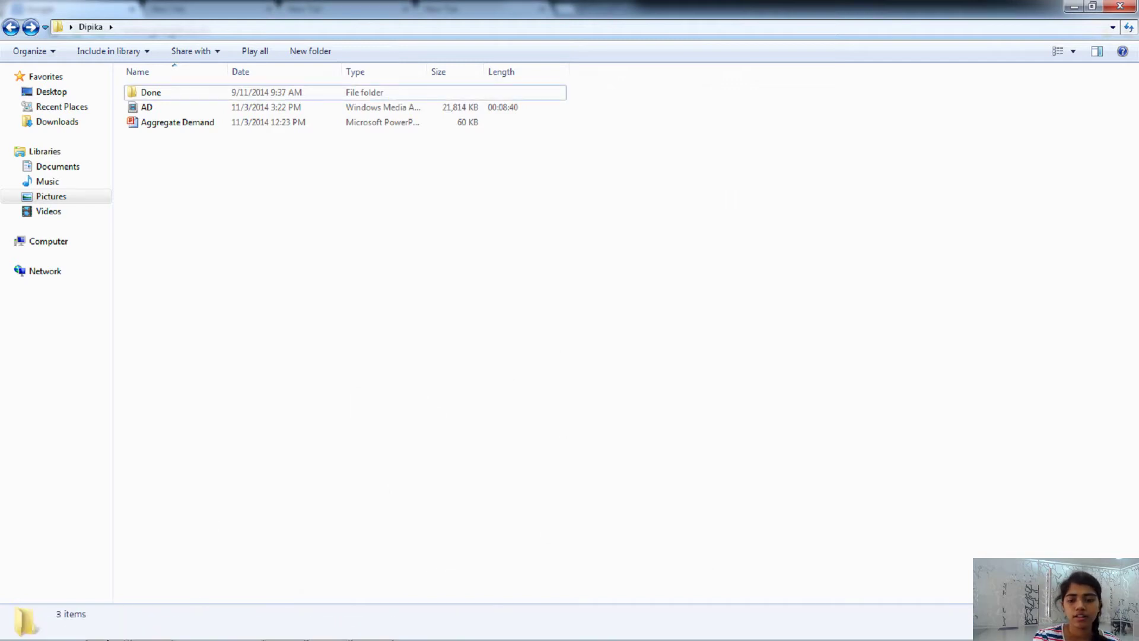
{"action": "left_click", "coordinate": [124, 629]}
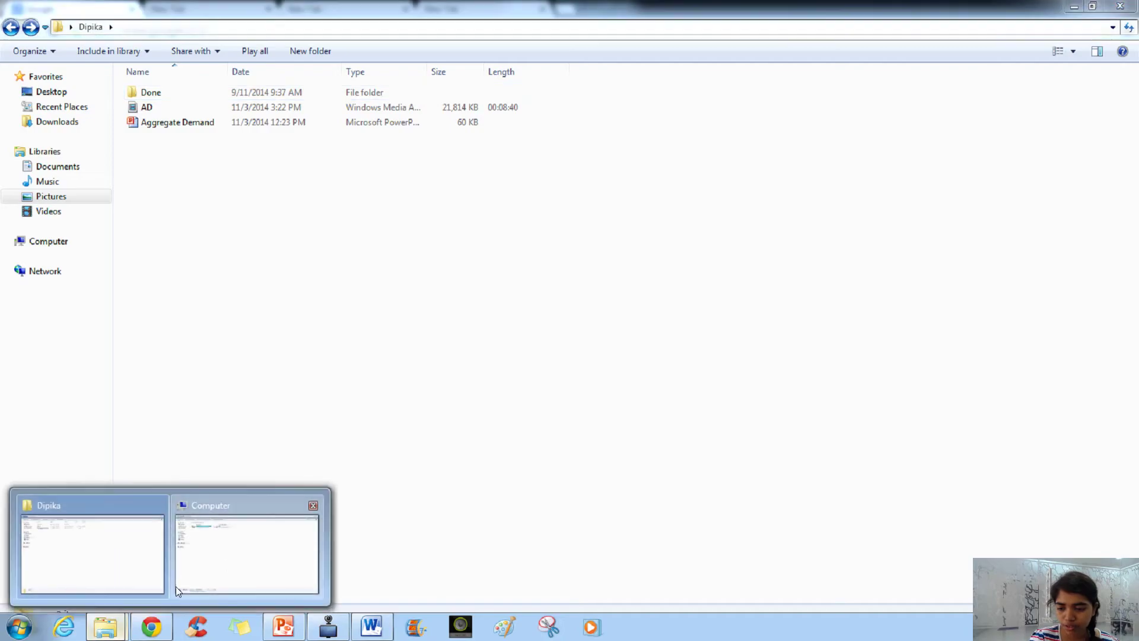
{"action": "left_click", "coordinate": [285, 627]}
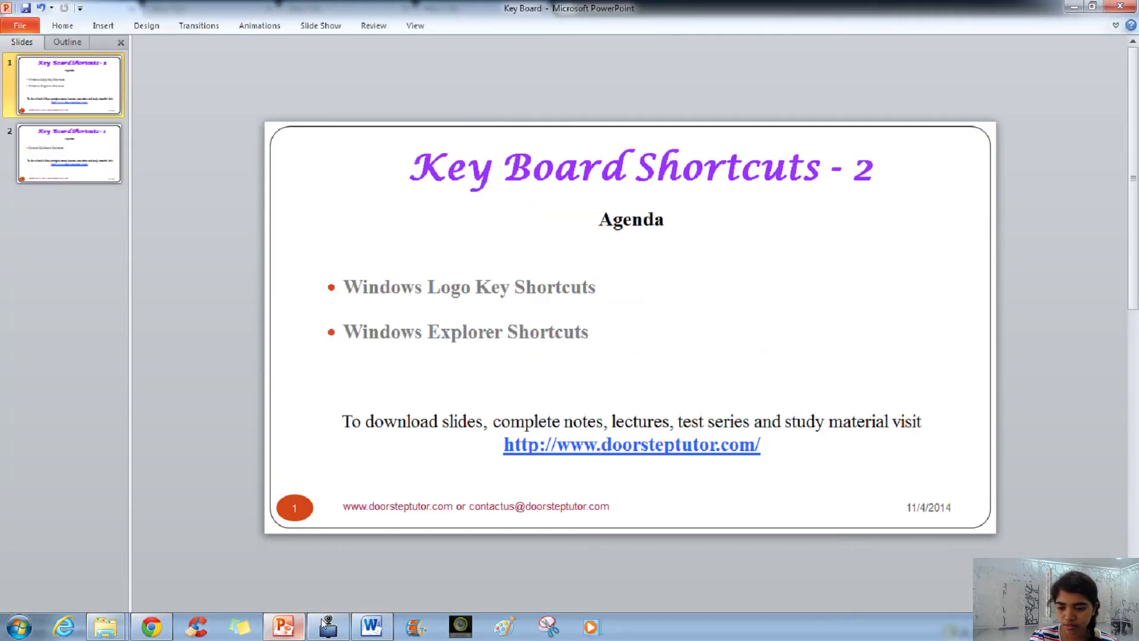
{"action": "left_click", "coordinate": [371, 626]}
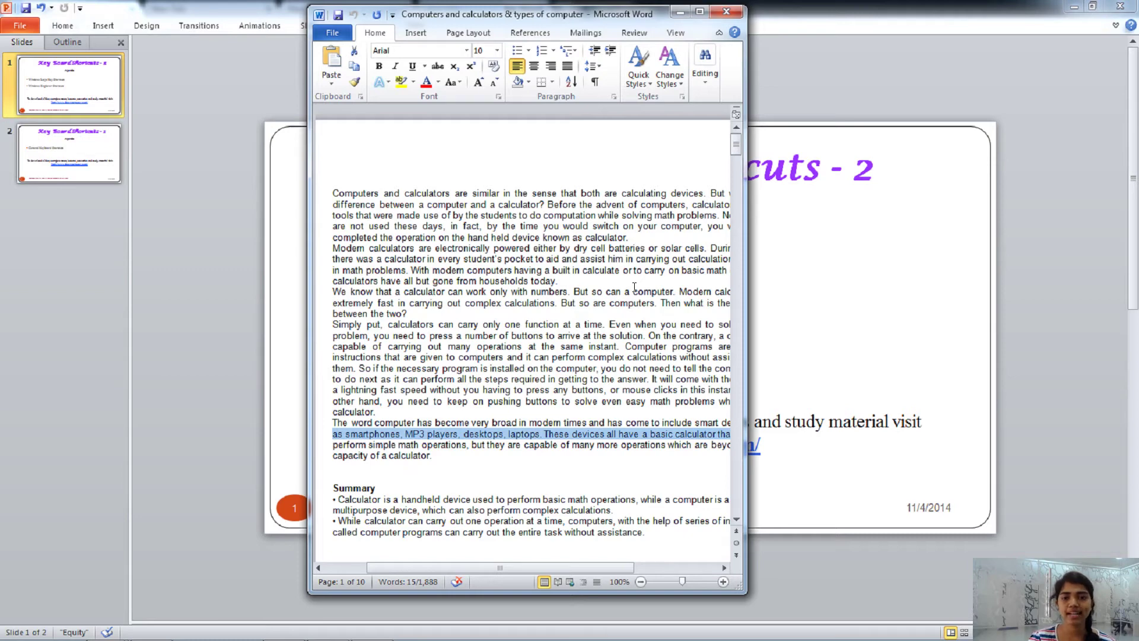
Step: Open and dismiss the Start menu, and bring the Key Board presentation in front of the Word window
{"action": "key", "text": "super"}
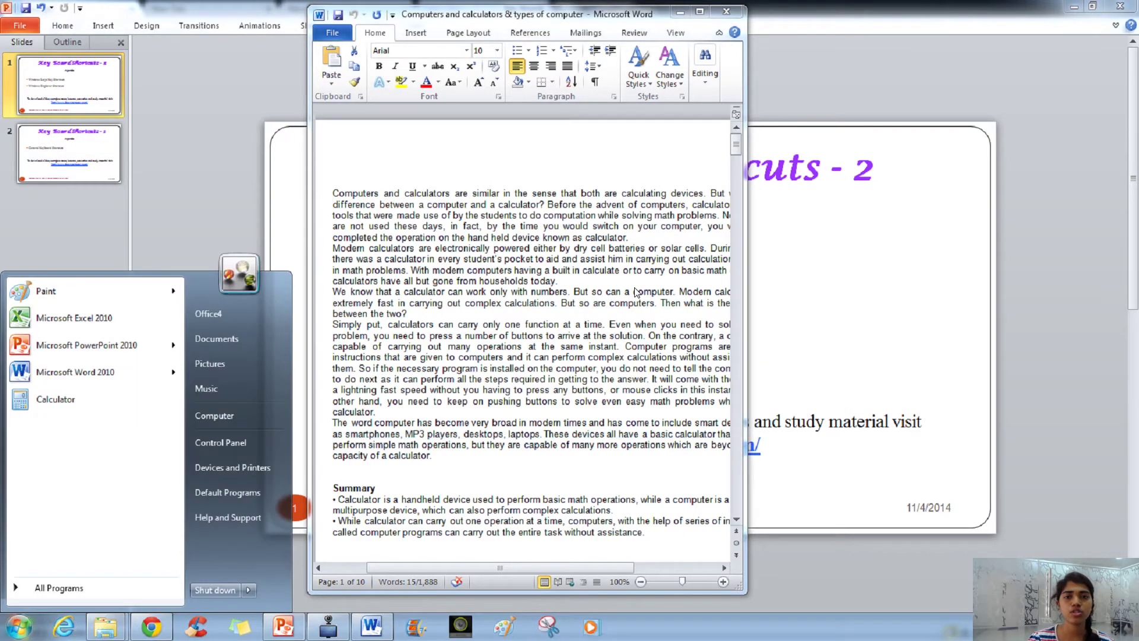
{"action": "left_click", "coordinate": [232, 121]}
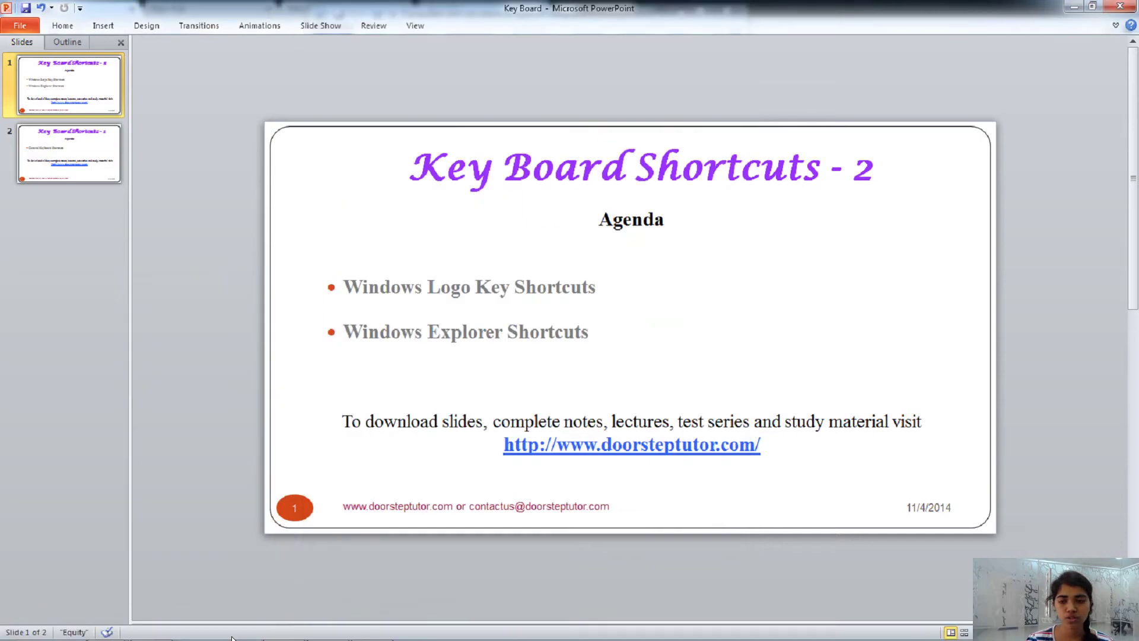
Step: Reopen the Word document over the presentation and minimize all windows except it
{"action": "left_click", "coordinate": [372, 627]}
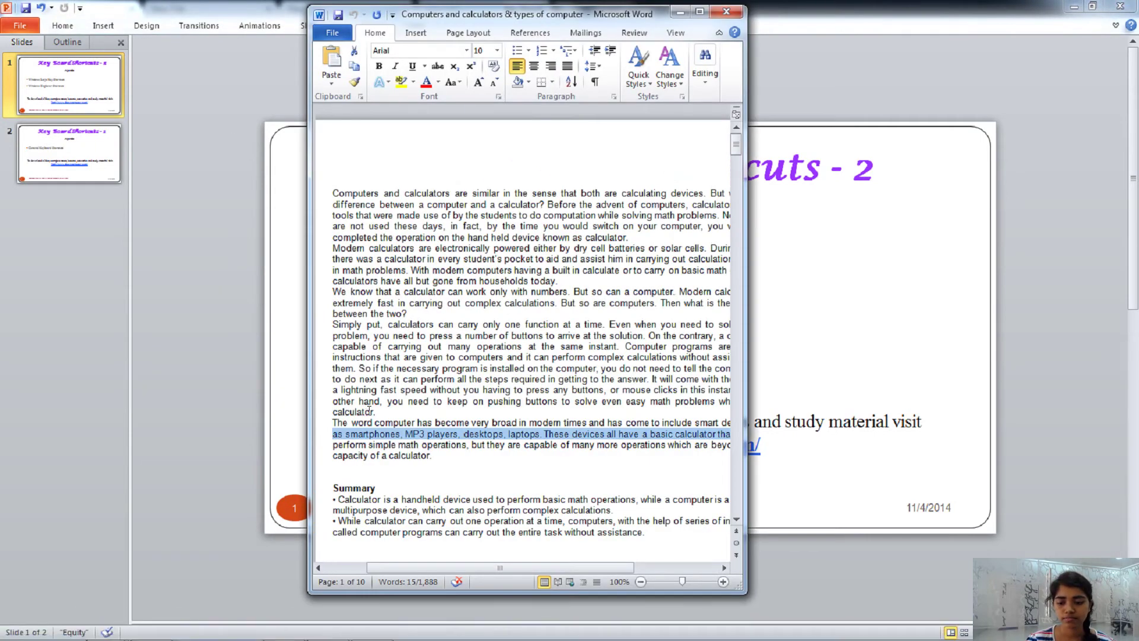
{"action": "key", "text": "super+Home"}
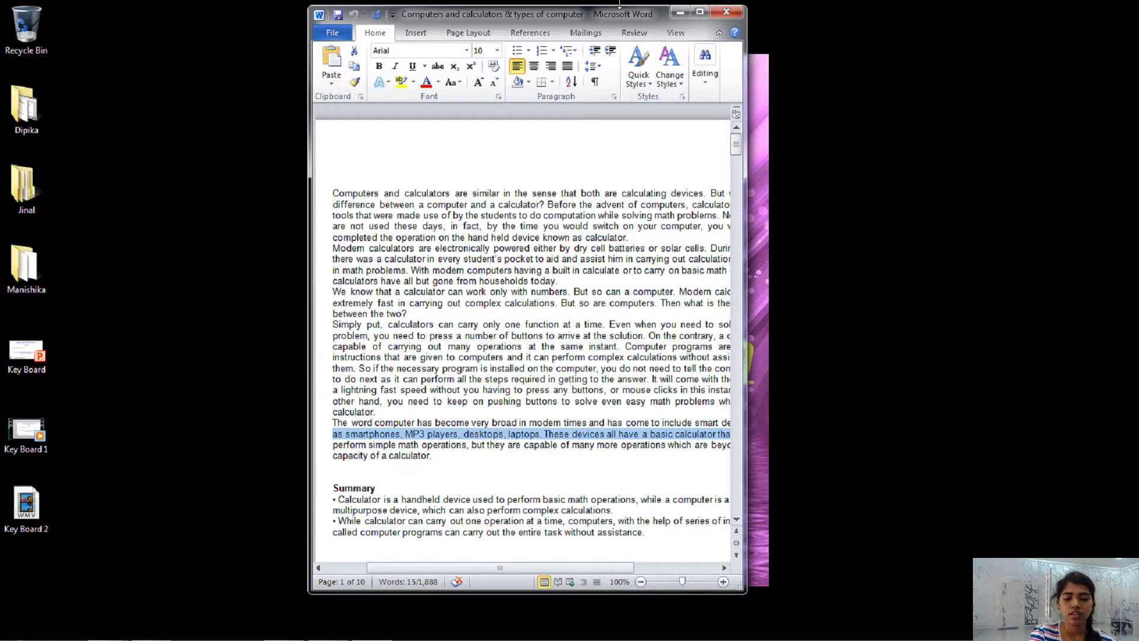
Step: Reposition the floating Word window on the desktop and stretch it vertically to the full screen height
{"action": "left_click_drag", "start_coordinate": [612, 5], "coordinate": [525, 141]}
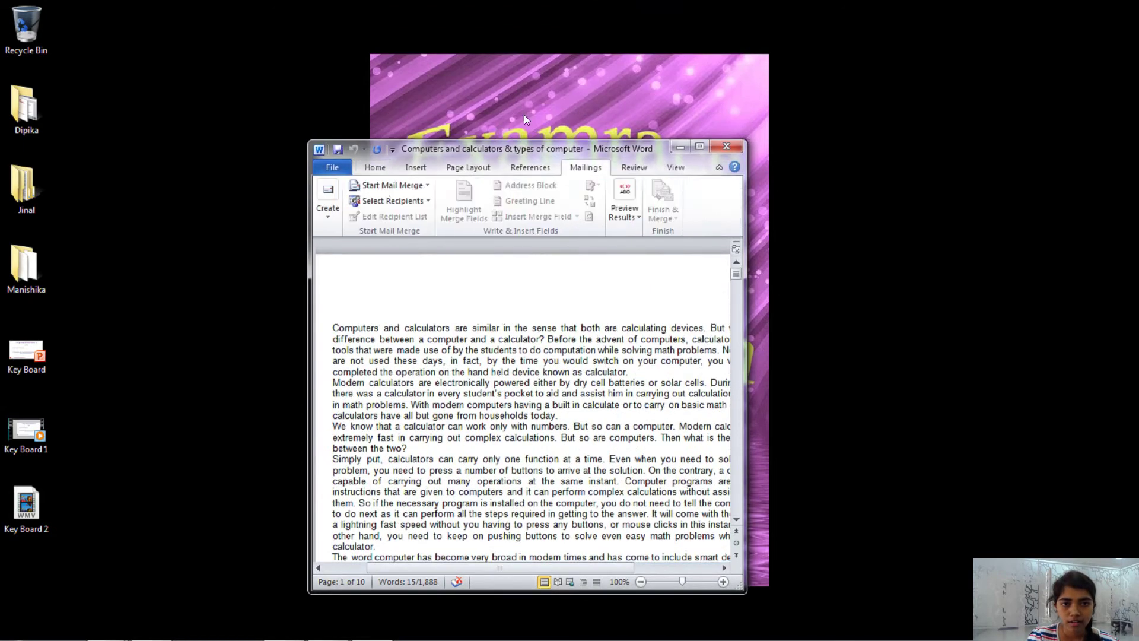
{"action": "left_click_drag", "start_coordinate": [511, 128], "coordinate": [415, 66]}
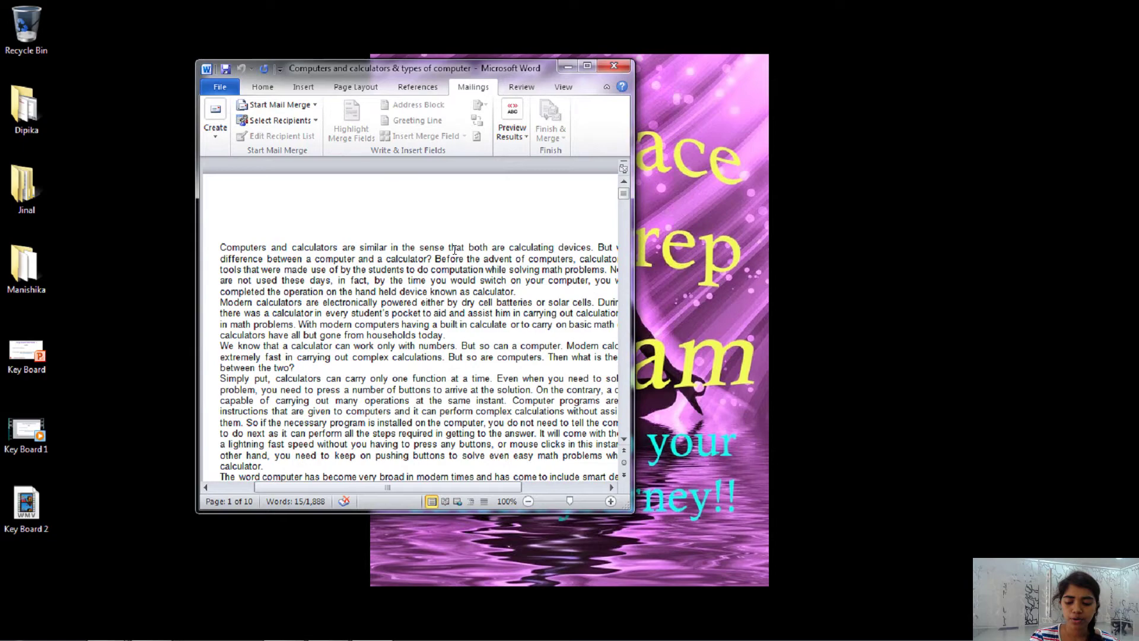
{"action": "key", "text": "super+shift+Up"}
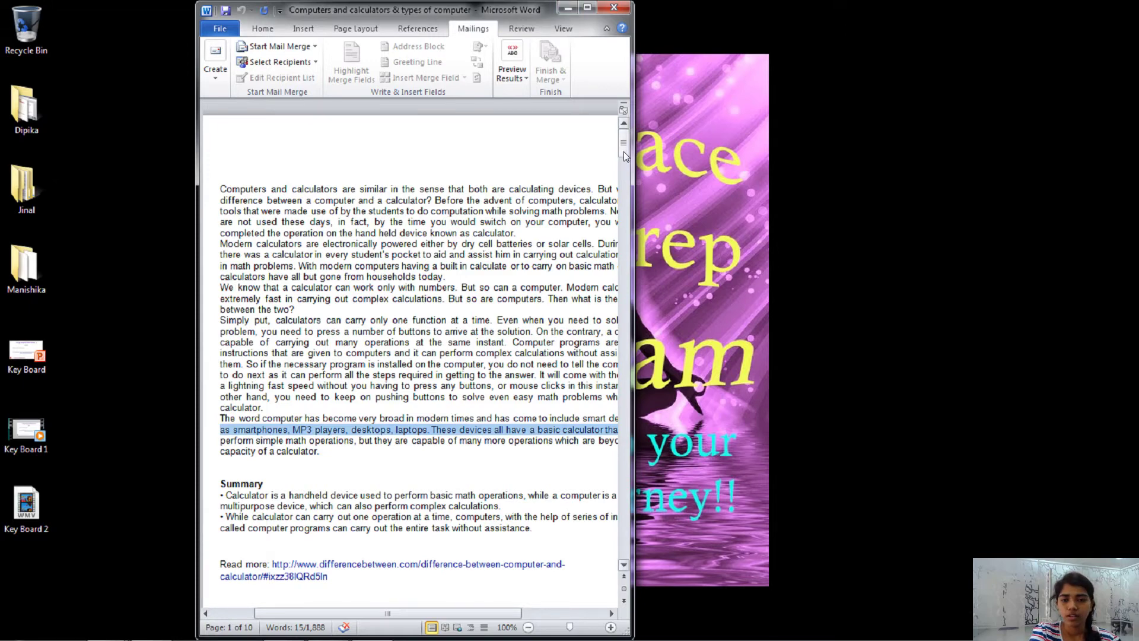
Step: Show and dismiss the projector display options, and minimize the Word window
{"action": "key", "text": "super+p"}
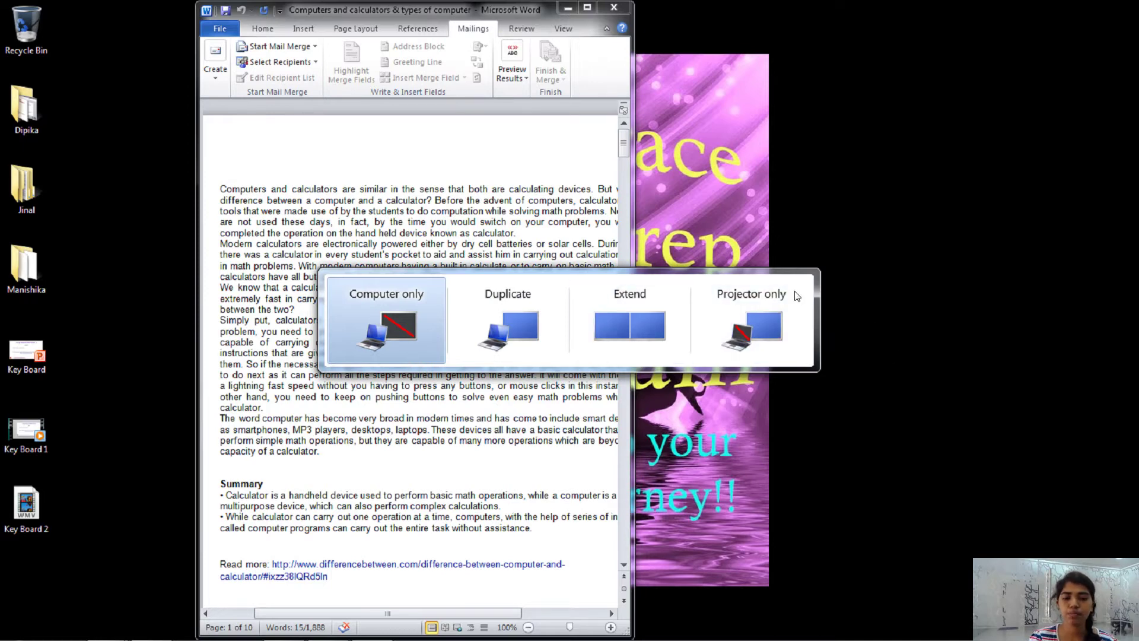
{"action": "left_click", "coordinate": [771, 187]}
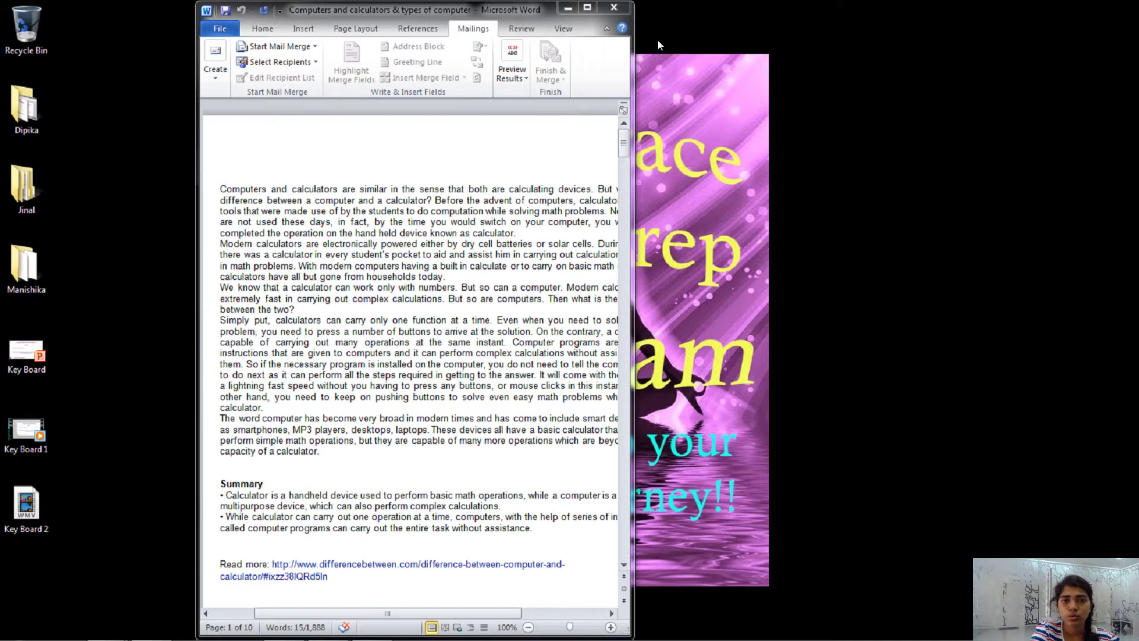
{"action": "left_click", "coordinate": [568, 8]}
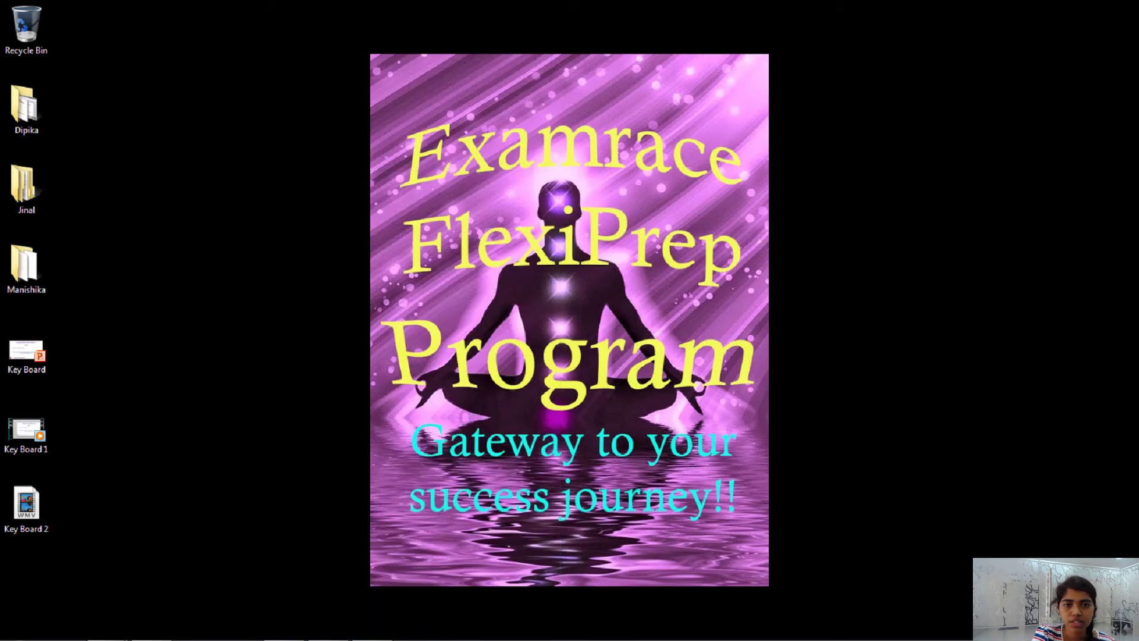
Step: Switch to Windows Explorer at the Downloads folder, and open and close a second window of it
{"action": "mouse_move", "coordinate": [106, 627]}
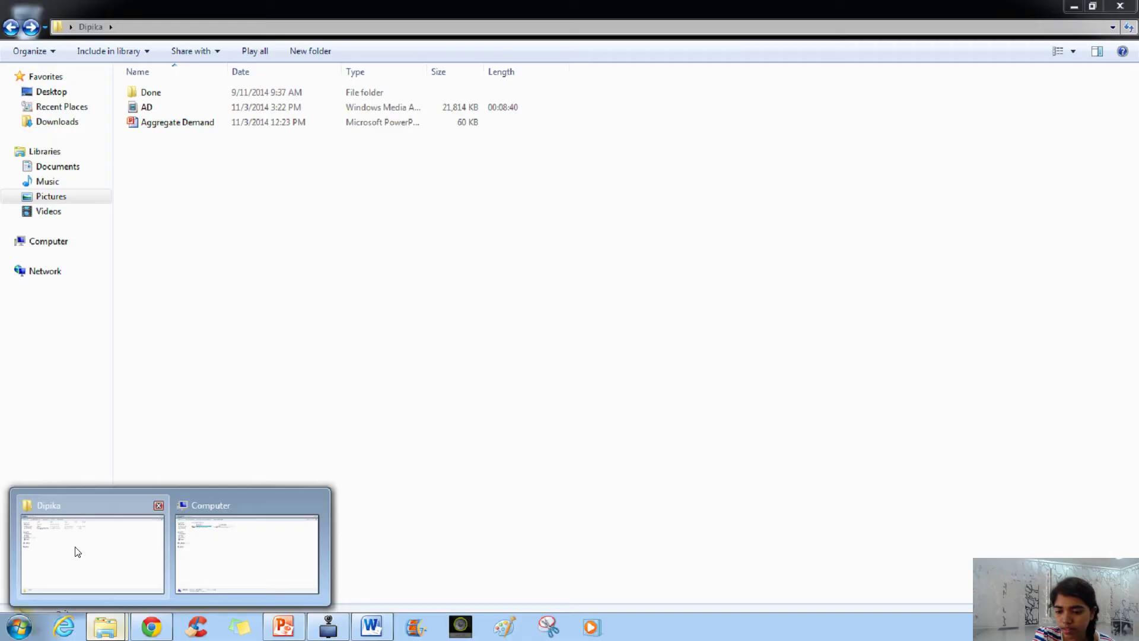
{"action": "left_click", "coordinate": [76, 551]}
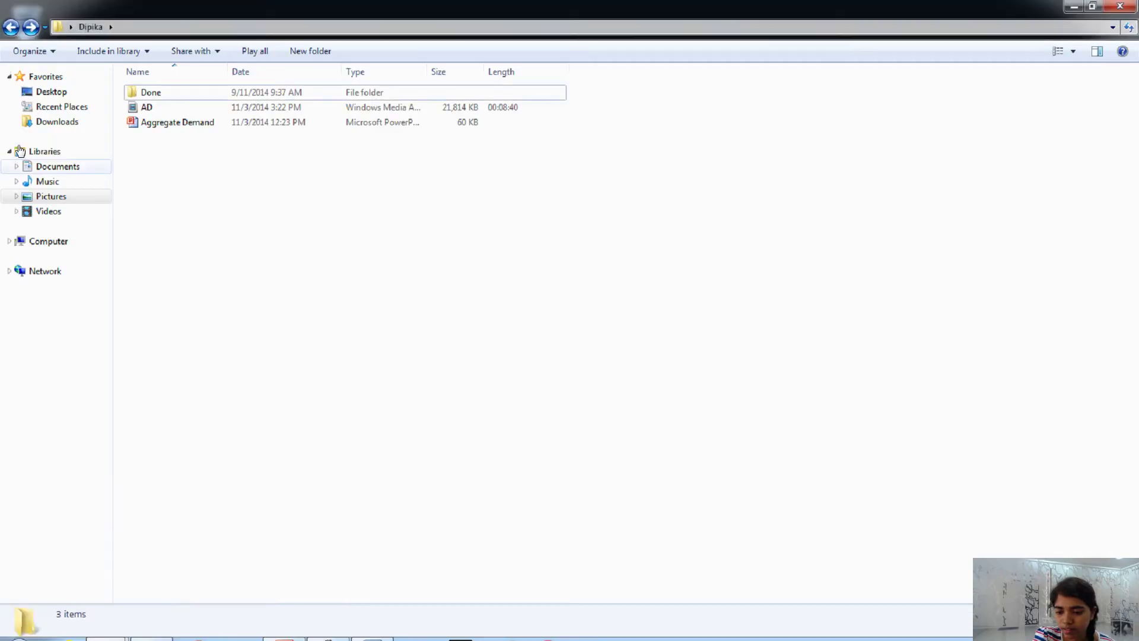
{"action": "left_click", "coordinate": [49, 121]}
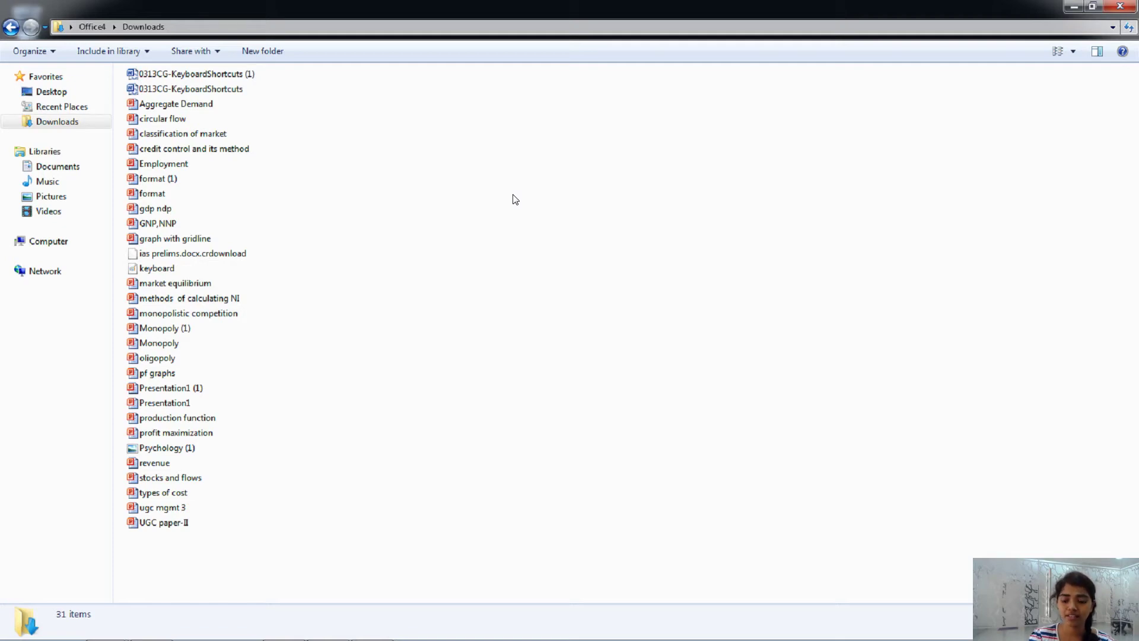
{"action": "key", "text": "ctrl+n"}
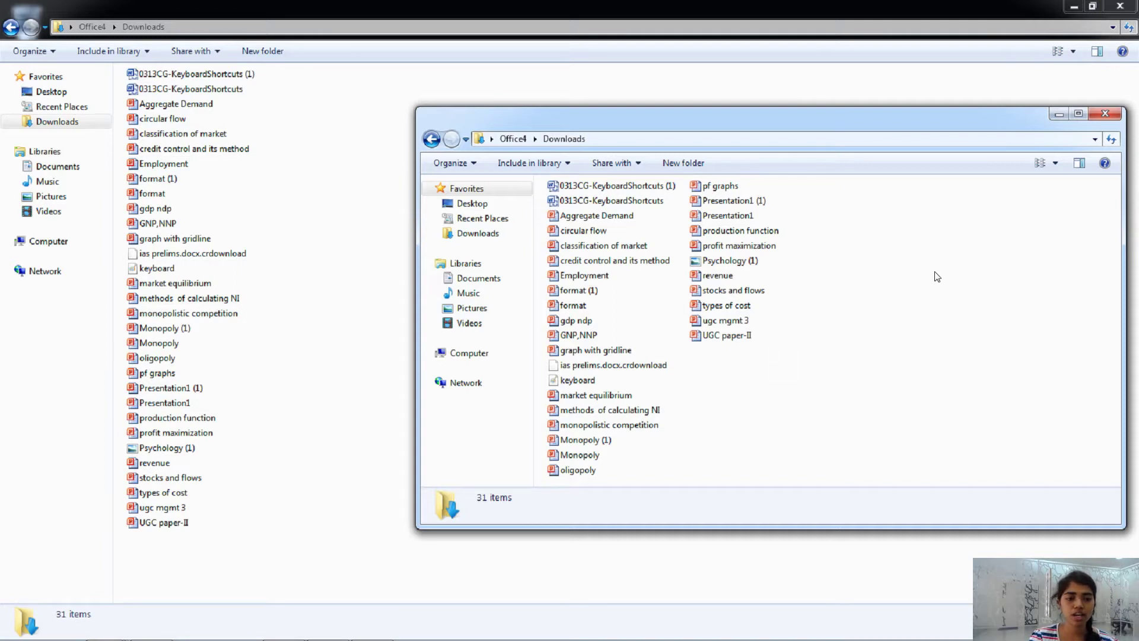
{"action": "key", "text": "alt+F4"}
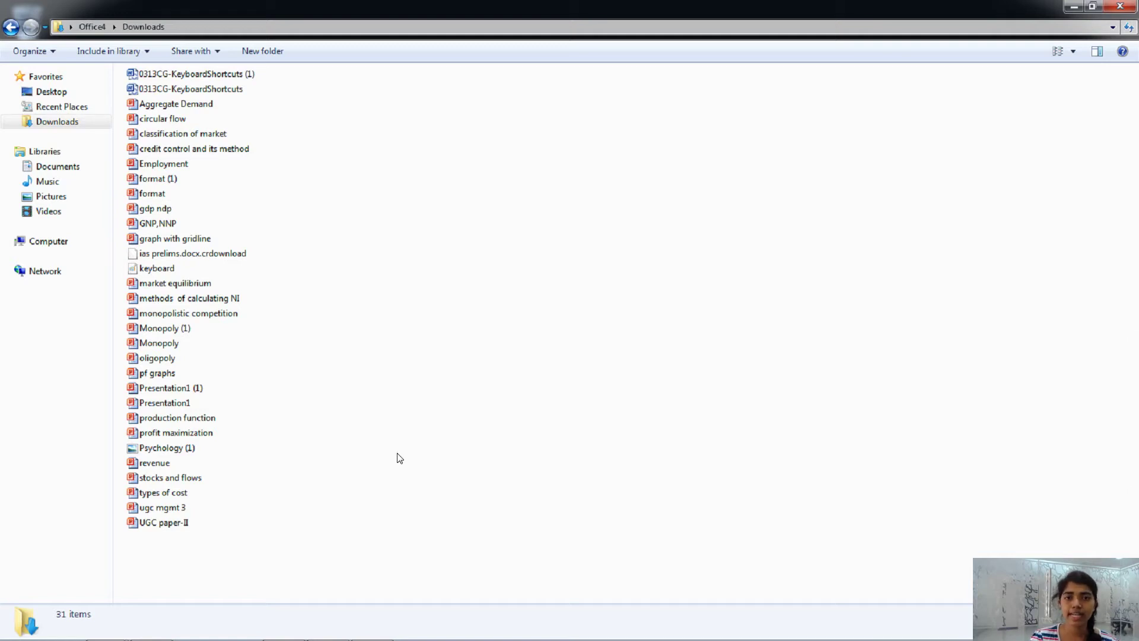
Step: Create a new folder named abc in Downloads and clear the selection
{"action": "key", "text": "ctrl+shift+n"}
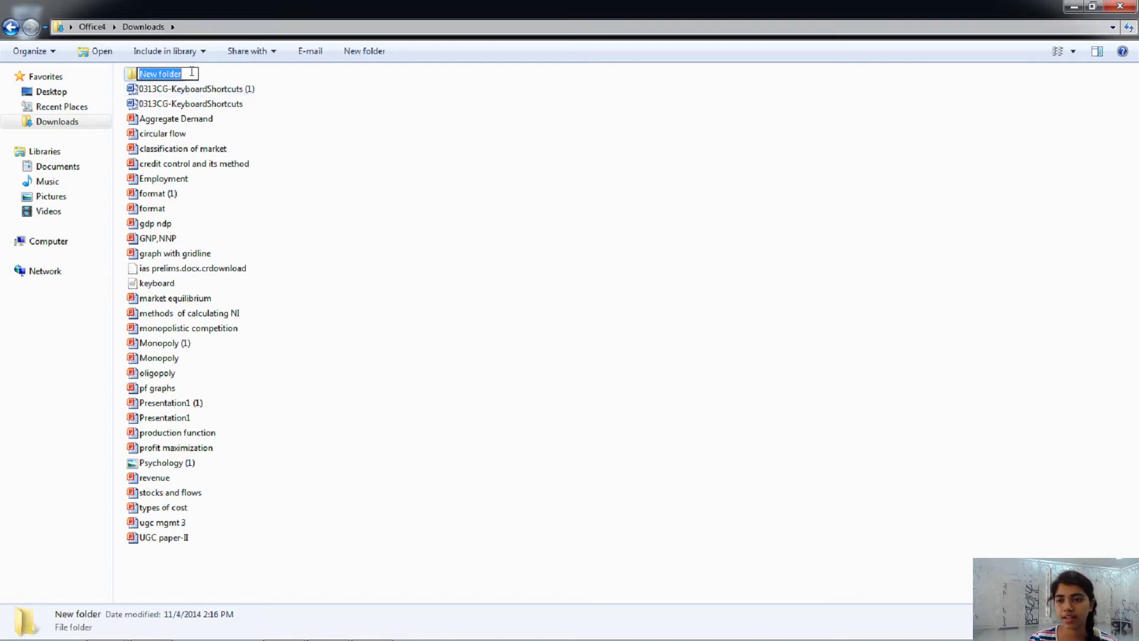
{"action": "type", "text": "abc"}
{"action": "key", "text": "Return"}
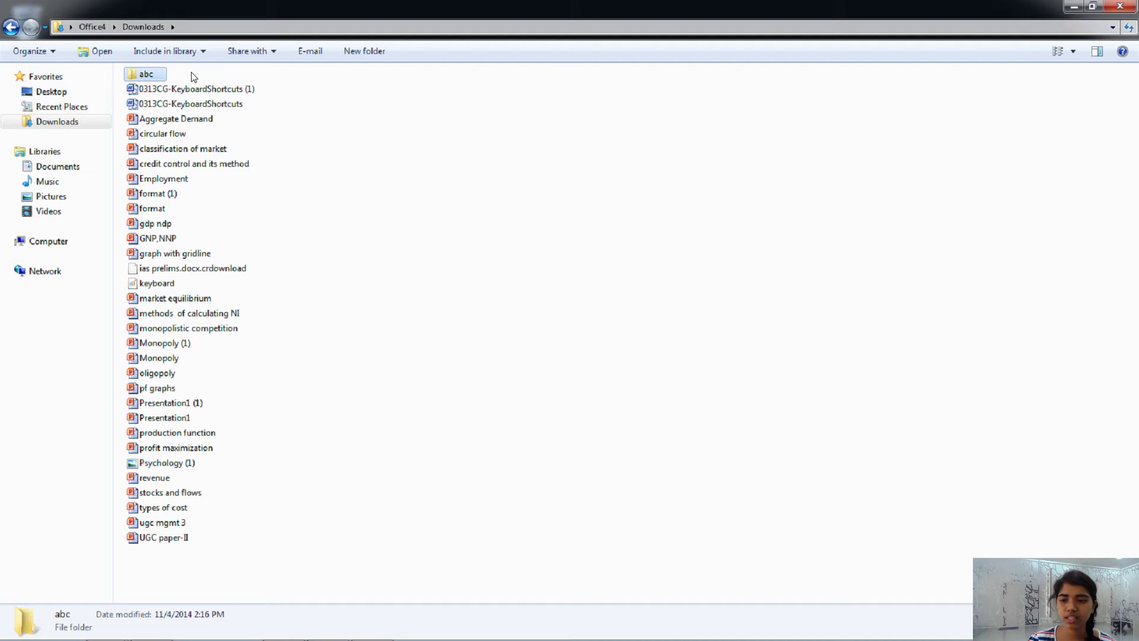
{"action": "left_click", "coordinate": [748, 257]}
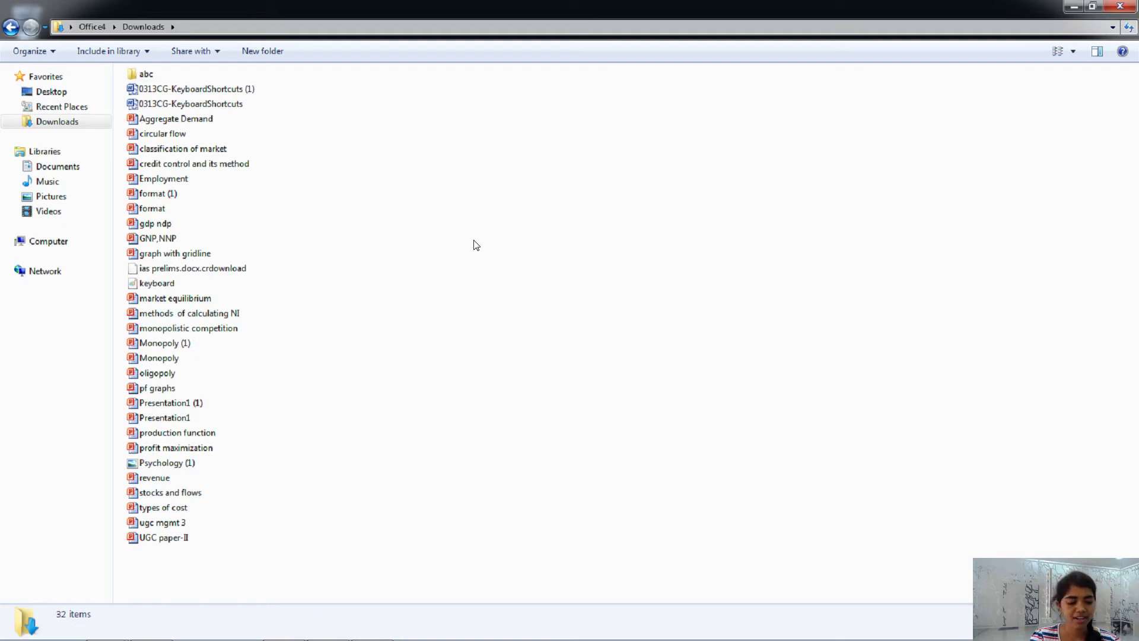
Step: Enlarge the file icons in the Downloads folder step by step from the list view to large thumbnails
{"action": "scroll", "coordinate": [476, 245], "scroll_direction": "up", "scroll_amount": 5, "text": "ctrl"}
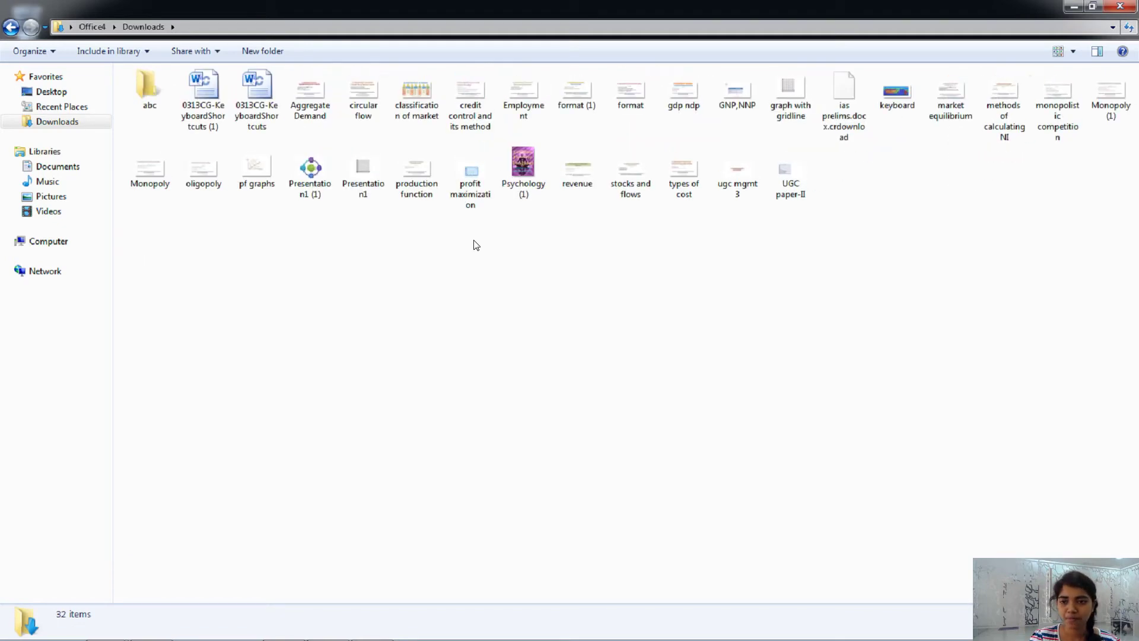
{"action": "scroll", "coordinate": [476, 245], "scroll_direction": "up", "scroll_amount": 1, "text": "ctrl"}
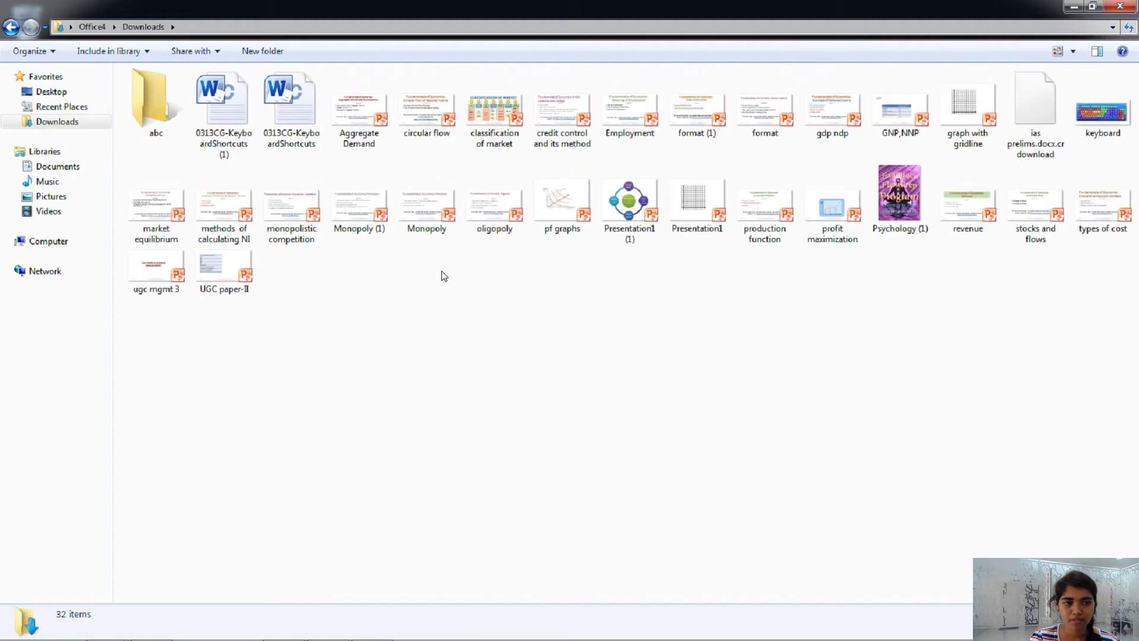
{"action": "scroll", "coordinate": [444, 276], "scroll_direction": "up", "scroll_amount": 1, "text": "ctrl"}
{"action": "scroll", "coordinate": [444, 275], "scroll_direction": "up", "scroll_amount": 1, "text": "ctrl"}
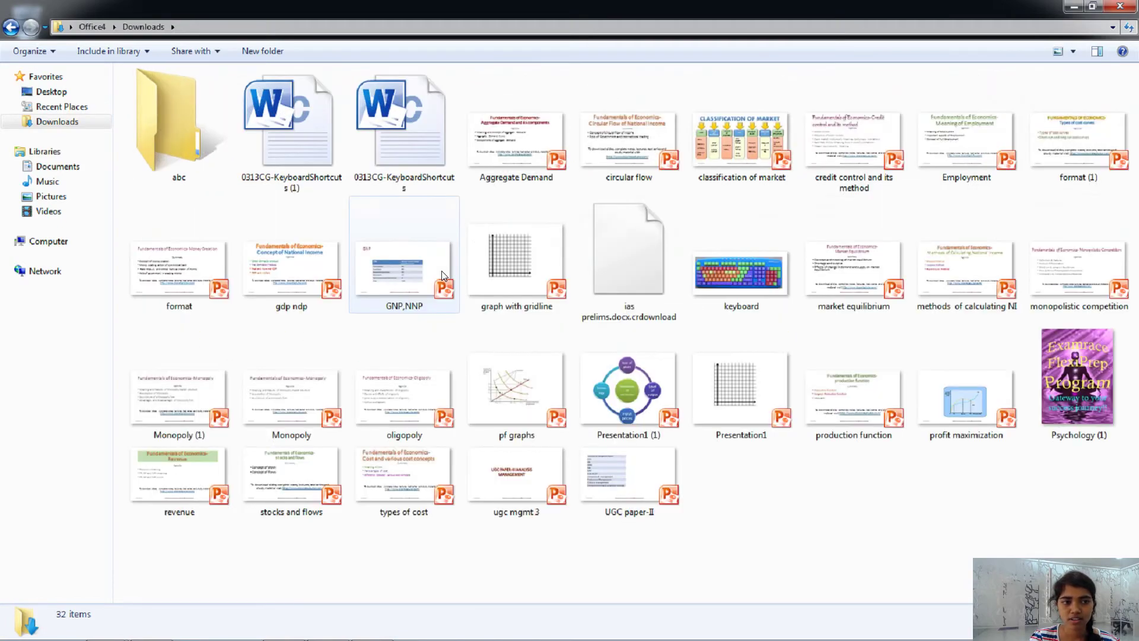
{"action": "scroll", "coordinate": [441, 275], "scroll_direction": "up", "scroll_amount": 1, "text": "ctrl"}
{"action": "scroll", "coordinate": [441, 274], "scroll_direction": "up", "scroll_amount": 1, "text": "ctrl"}
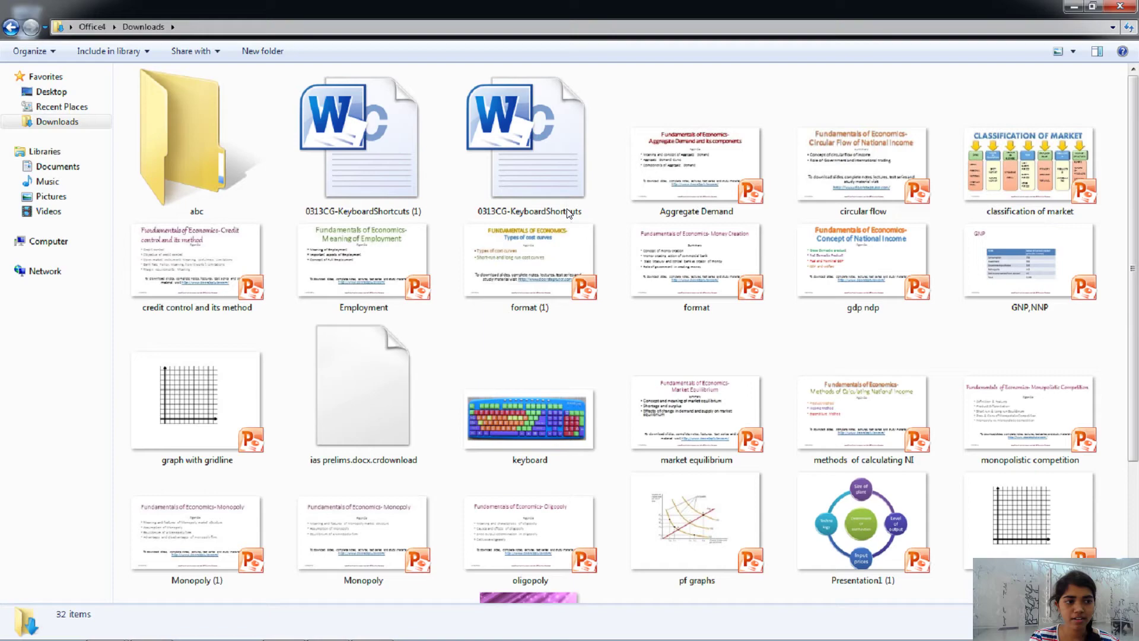
{"action": "mouse_move", "coordinate": [1135, 106]}
{"action": "left_mouse_down"}
{"action": "mouse_move", "coordinate": [1135, 249]}
{"action": "mouse_move", "coordinate": [1135, 106]}
{"action": "left_mouse_up"}
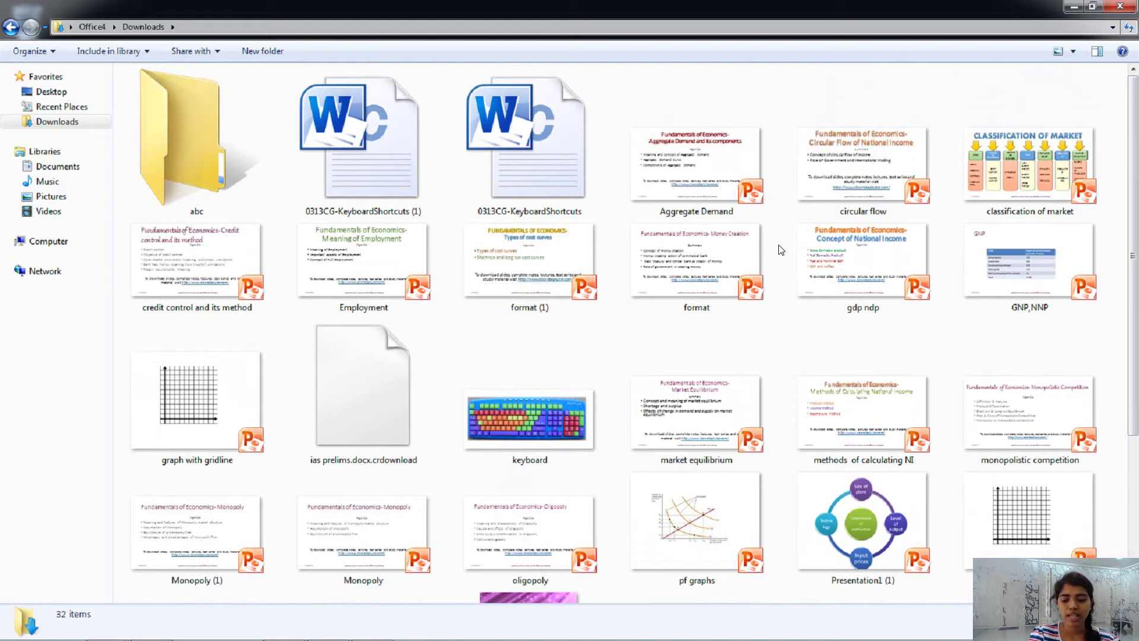
Step: Jump to the last item in Downloads and back to the first, and toggle the full-screen view
{"action": "key", "text": "End"}
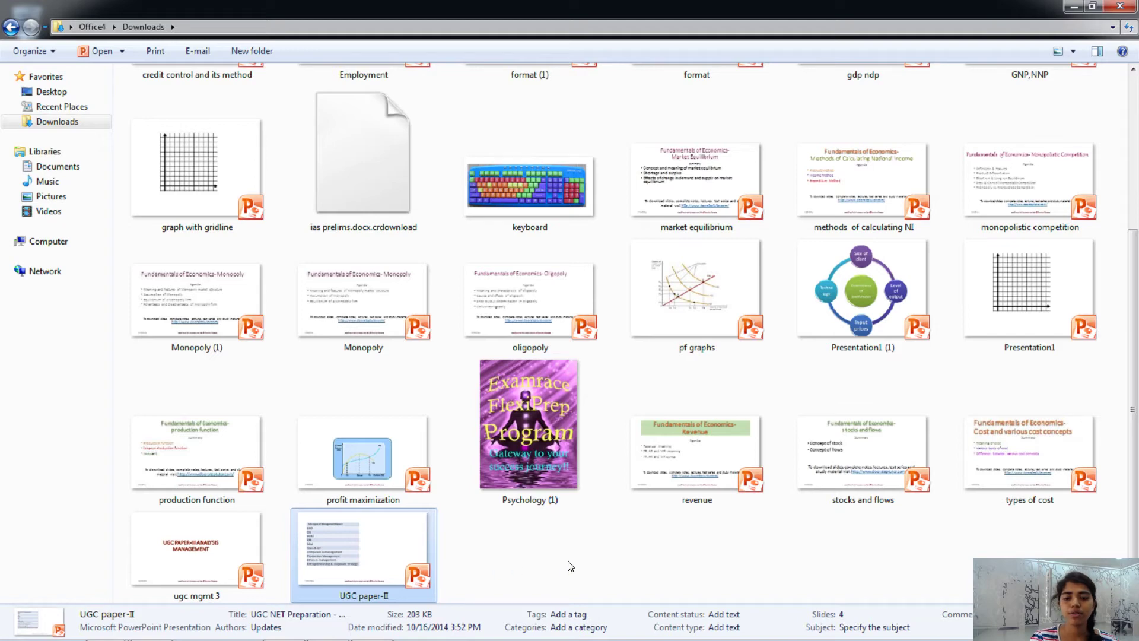
{"action": "key", "text": "Home"}
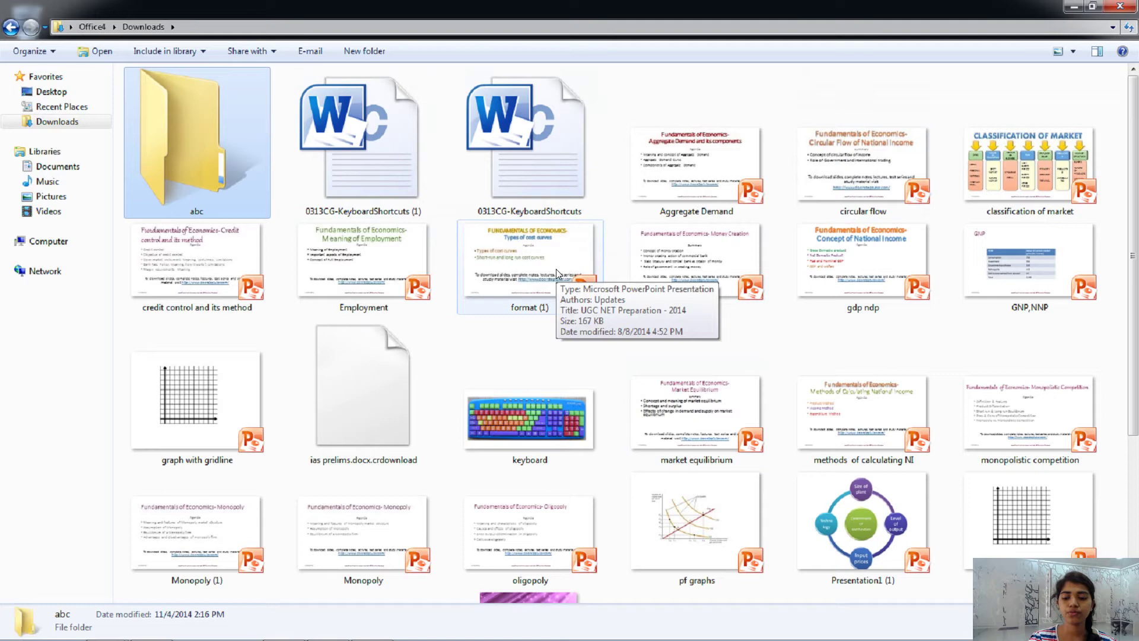
{"action": "key", "text": "F11"}
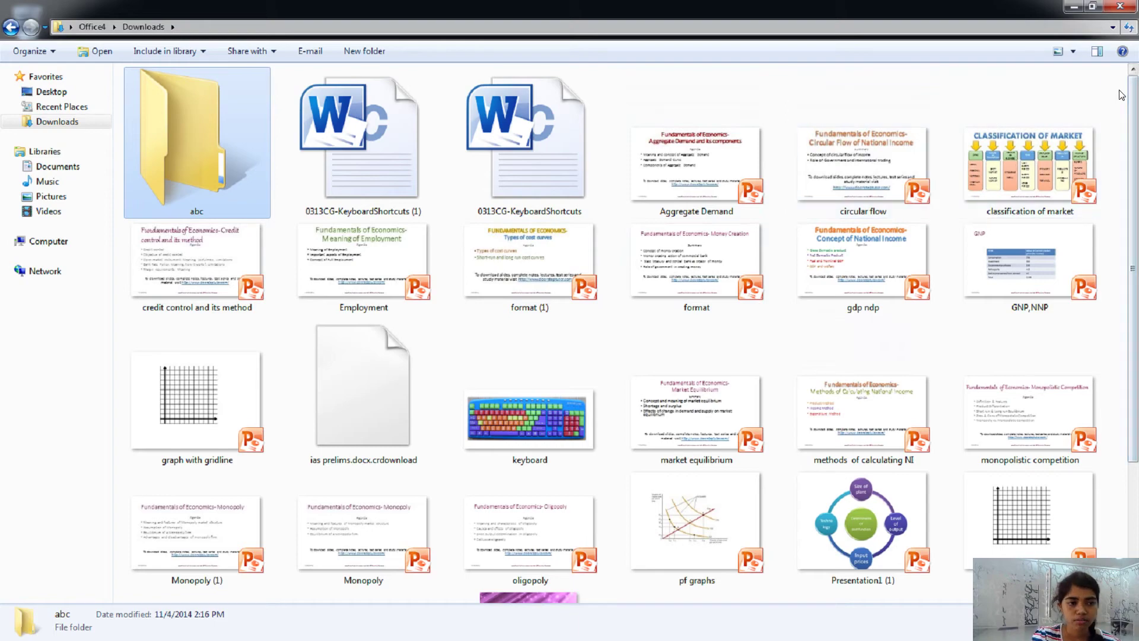
{"action": "left_click", "coordinate": [1110, 107]}
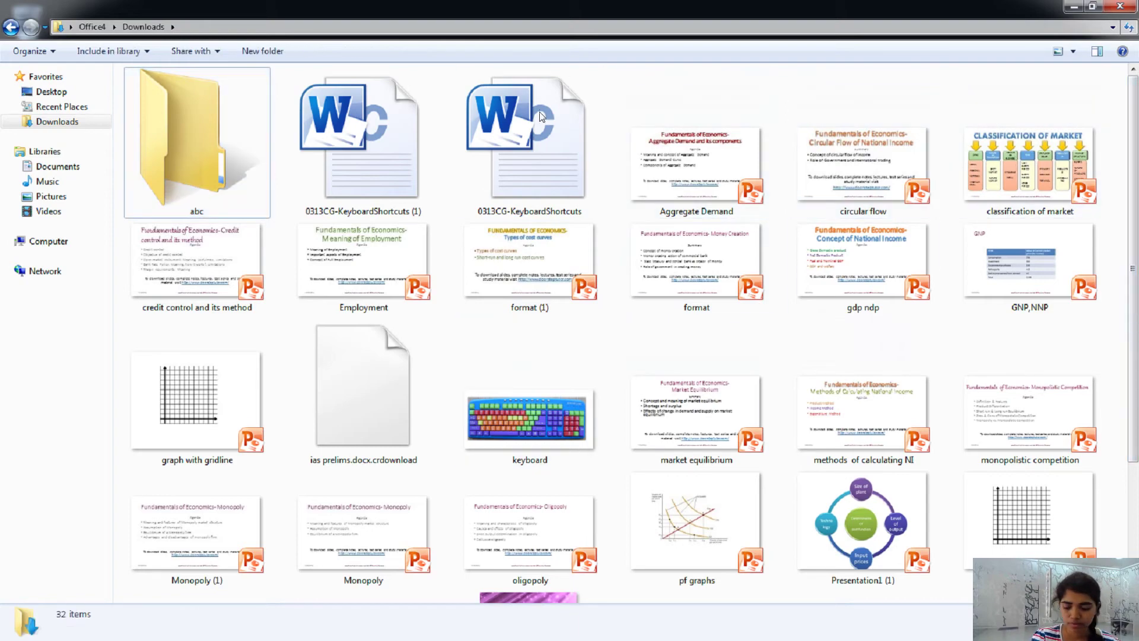
Step: Enlarge the Downloads thumbnails further, and shrink them down to the Content view
{"action": "scroll", "coordinate": [714, 282], "scroll_direction": "up", "scroll_amount": 2, "text": "ctrl"}
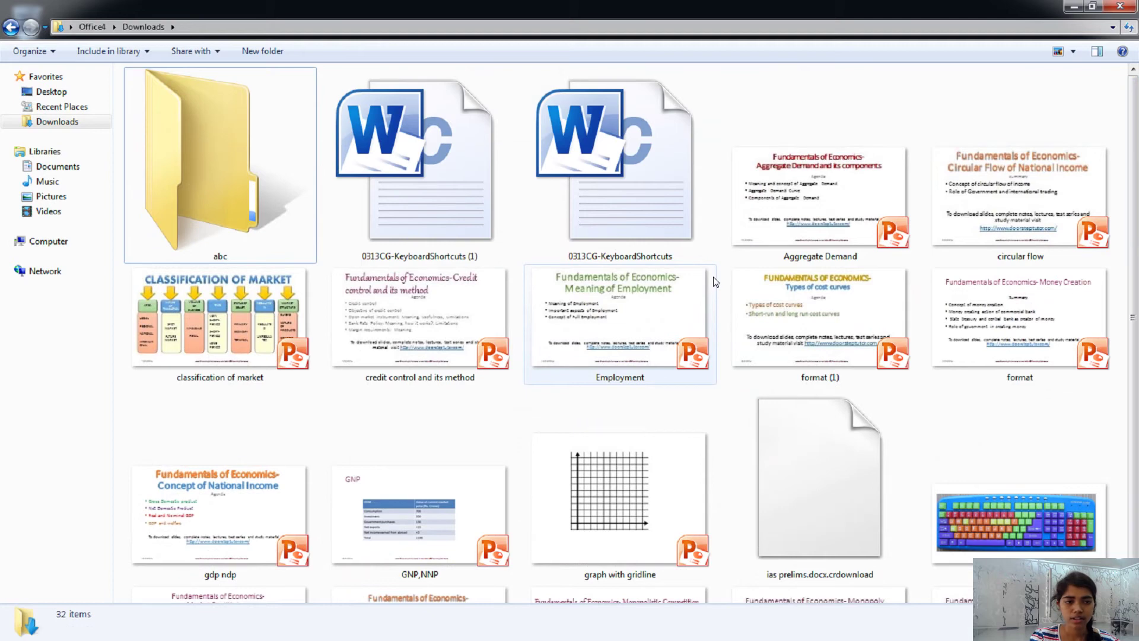
{"action": "scroll", "coordinate": [714, 282], "scroll_direction": "down", "scroll_amount": 4, "text": "ctrl"}
{"action": "scroll", "coordinate": [712, 275], "scroll_direction": "down", "scroll_amount": 3, "text": "ctrl"}
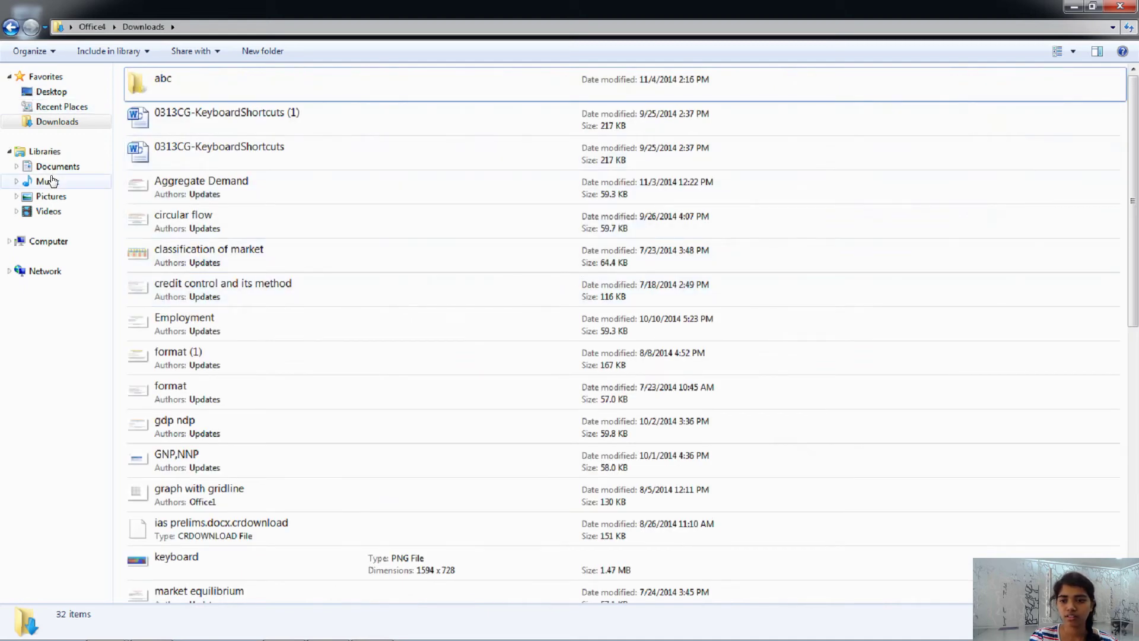
Step: Open the Chrysanthemum picture from the Sample Pictures folder of the Pictures library
{"action": "left_click", "coordinate": [53, 202]}
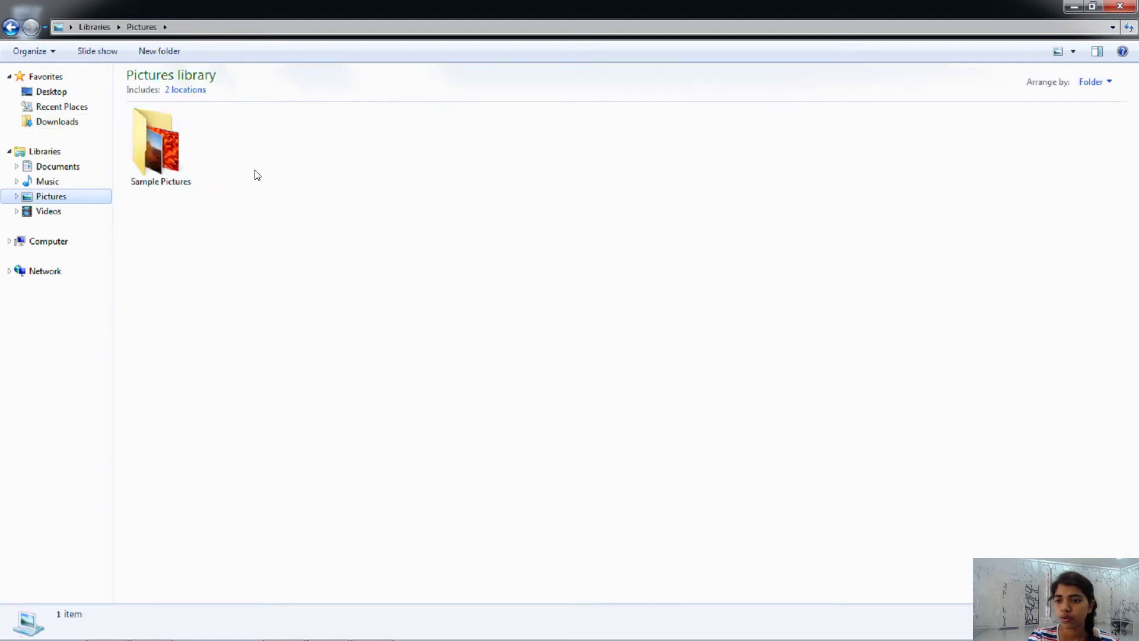
{"action": "double_click", "coordinate": [178, 156]}
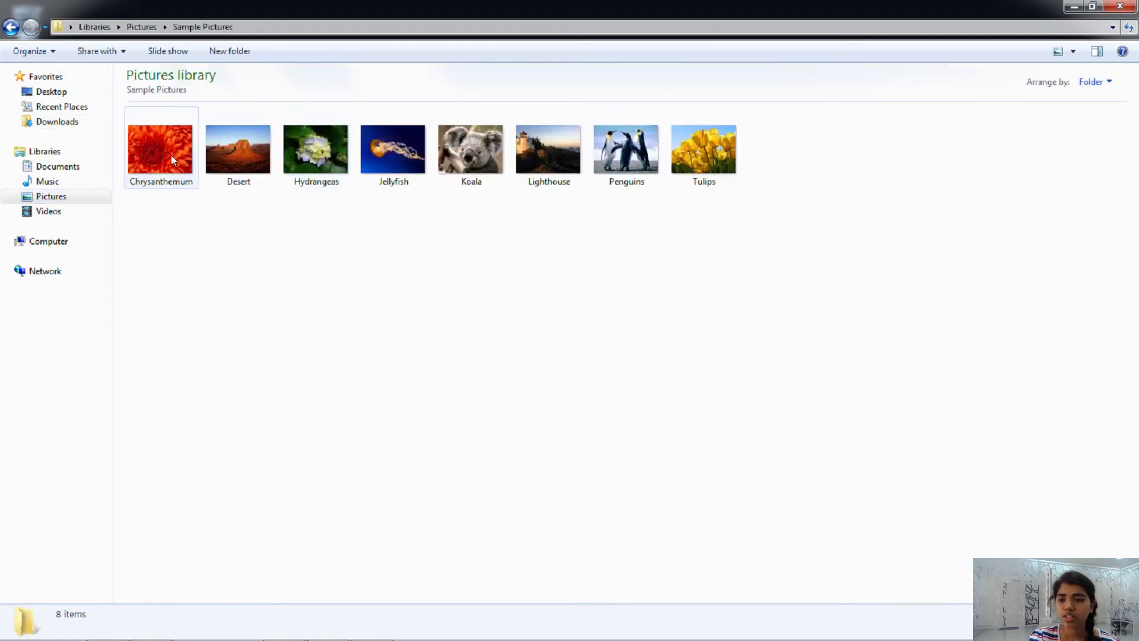
{"action": "double_click", "coordinate": [171, 155]}
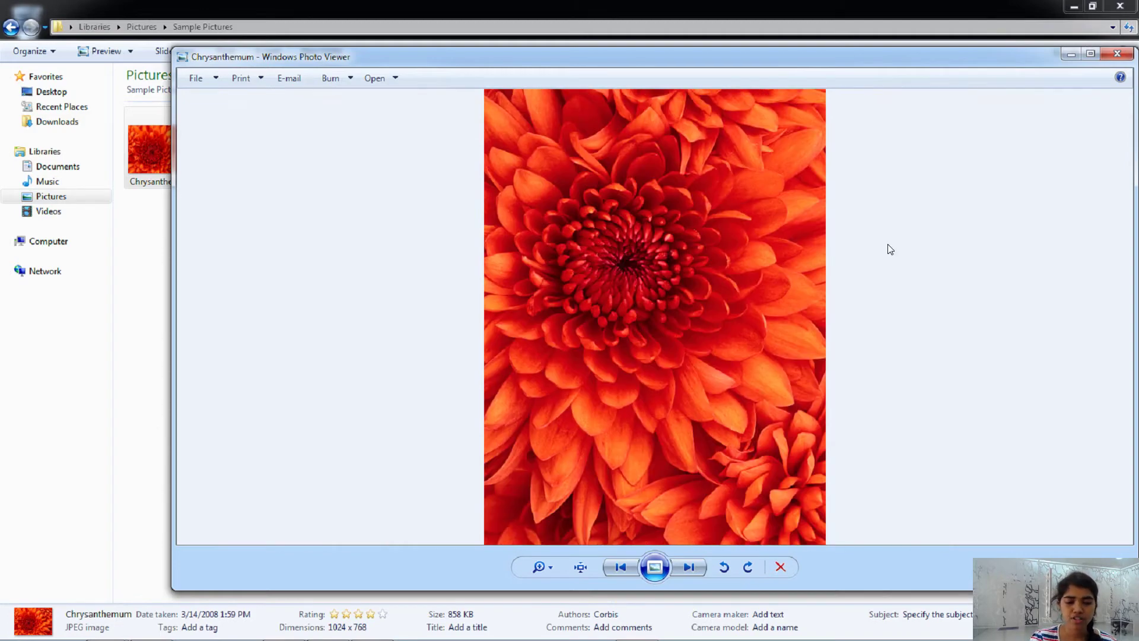
Step: Rotate the Chrysanthemum picture clockwise in repeated quarter turns, and close the photo viewer
{"action": "key", "text": "ctrl+period"}
{"action": "key", "text": "ctrl+period"}
{"action": "key", "text": "ctrl+period"}
{"action": "key", "text": "ctrl+period"}
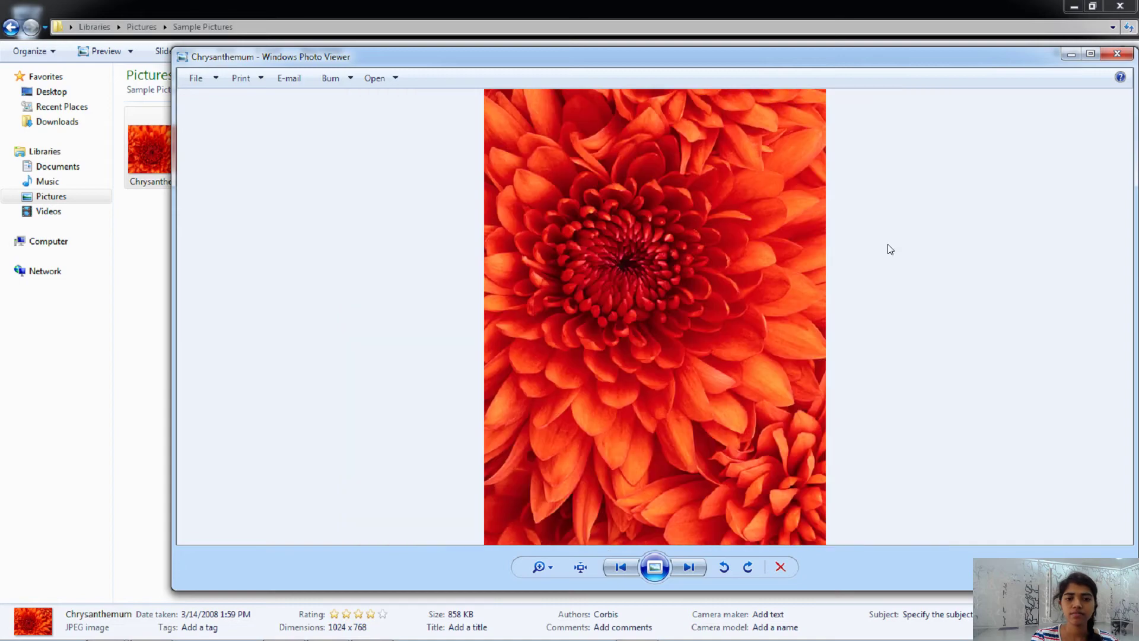
{"action": "key", "text": "ctrl+period"}
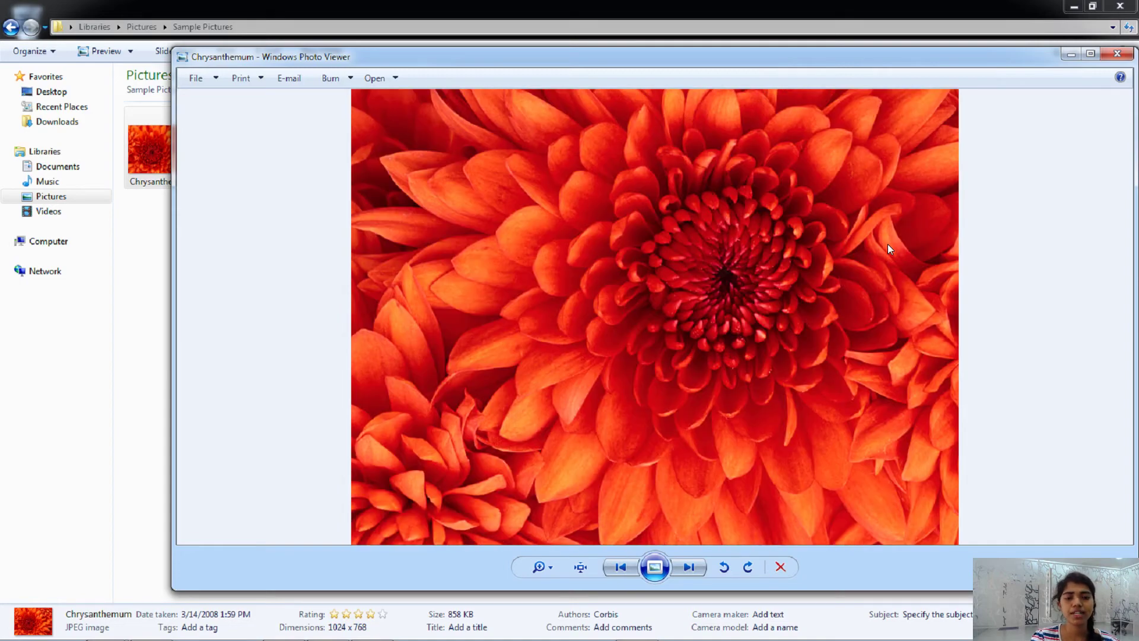
{"action": "key", "text": "ctrl+period"}
{"action": "key", "text": "ctrl+period"}
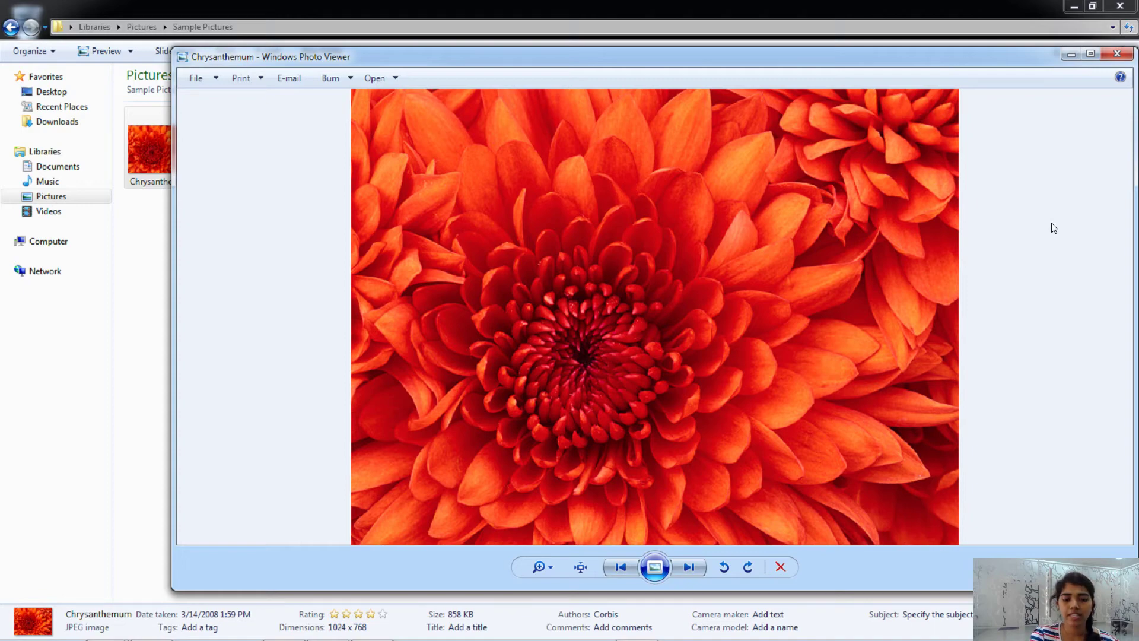
{"action": "key", "text": "ctrl+period"}
{"action": "key", "text": "ctrl+period"}
{"action": "key", "text": "ctrl+period"}
{"action": "key", "text": "ctrl+period"}
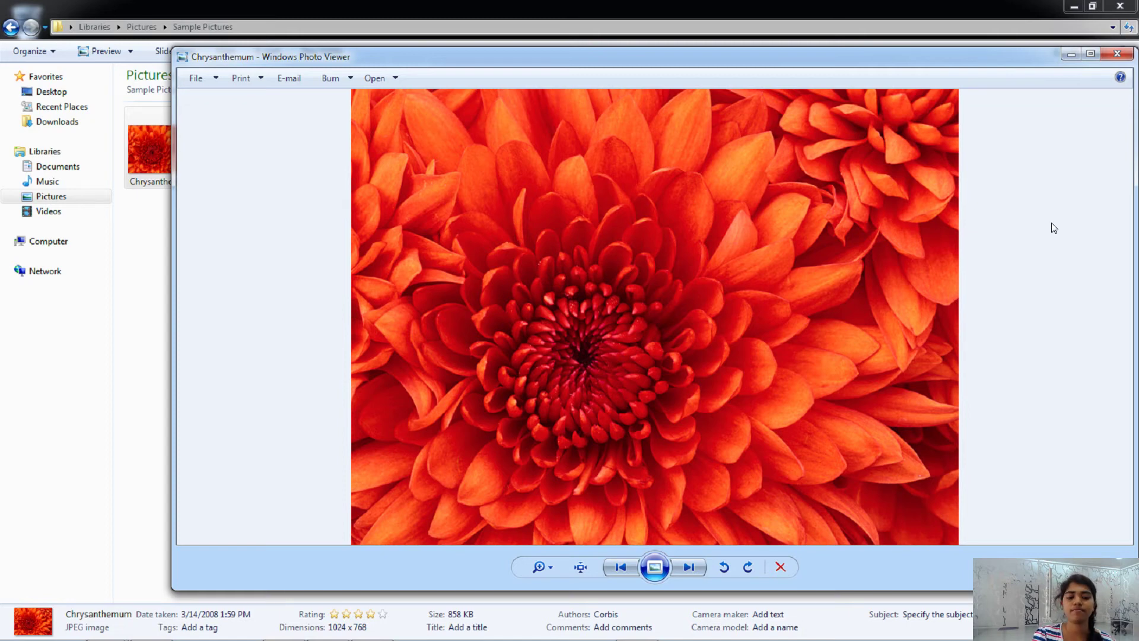
{"action": "left_click", "coordinate": [1116, 53]}
{"action": "left_click", "coordinate": [108, 320]}
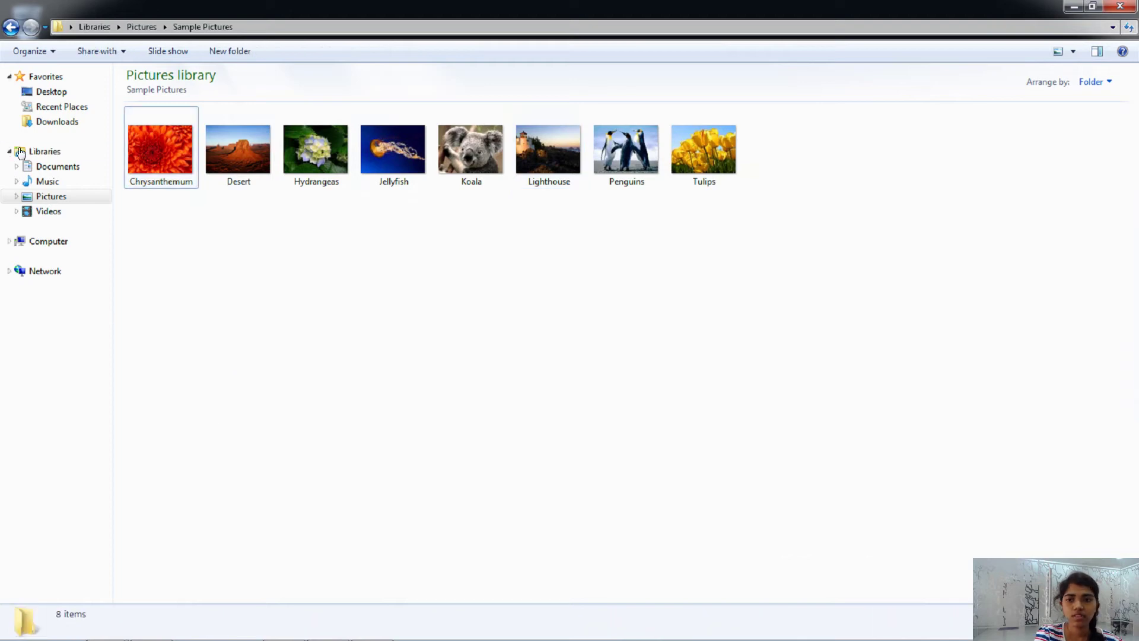
Step: Open the Libraries folder, and in Paint brush a black asterisk with a short vertical line beside it
{"action": "left_click", "coordinate": [20, 153]}
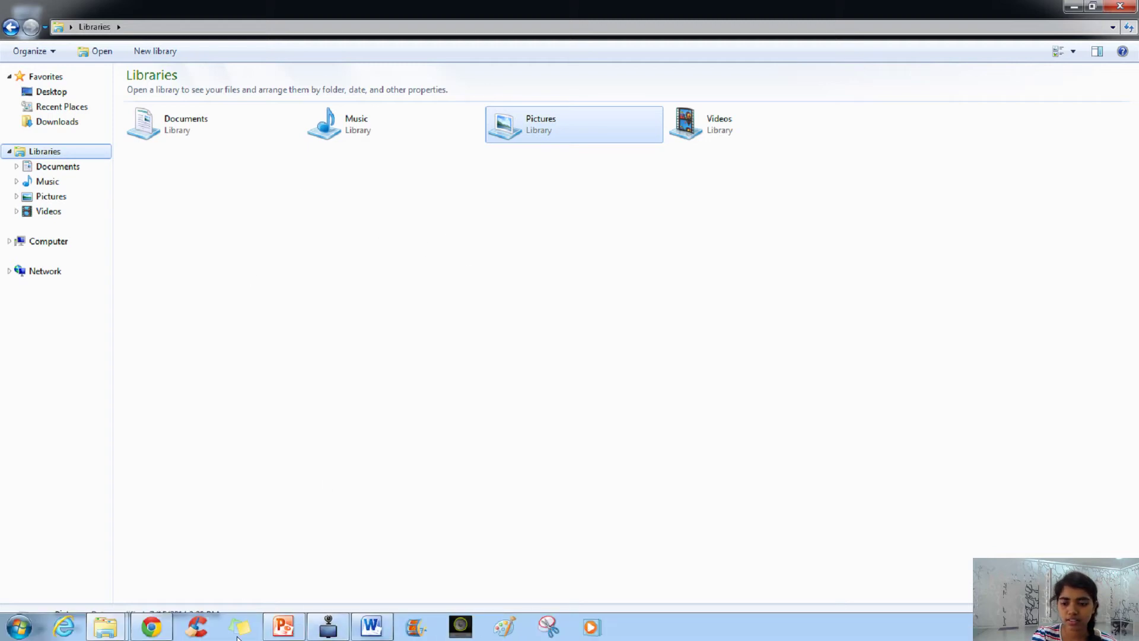
{"action": "left_click", "coordinate": [505, 627]}
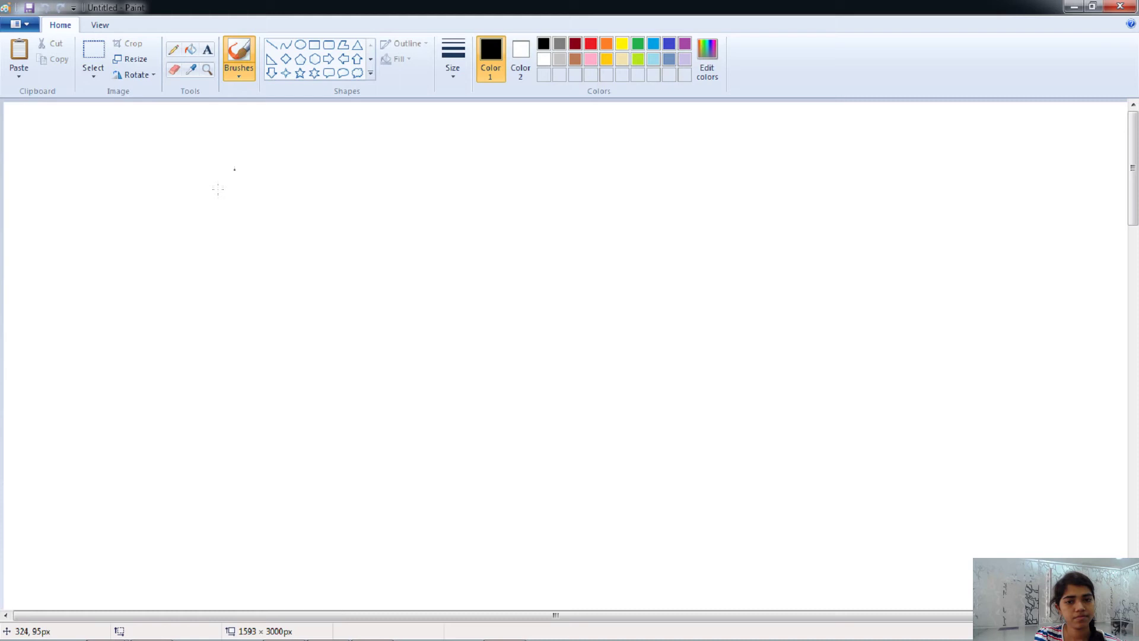
{"action": "mouse_move", "coordinate": [250, 185]}
{"action": "left_mouse_down"}
{"action": "mouse_move", "coordinate": [256, 249]}
{"action": "mouse_move", "coordinate": [308, 201]}
{"action": "mouse_move", "coordinate": [295, 203]}
{"action": "left_mouse_up"}
{"action": "mouse_move", "coordinate": [261, 201]}
{"action": "left_mouse_down"}
{"action": "mouse_move", "coordinate": [255, 228]}
{"action": "mouse_move", "coordinate": [280, 223]}
{"action": "left_mouse_up"}
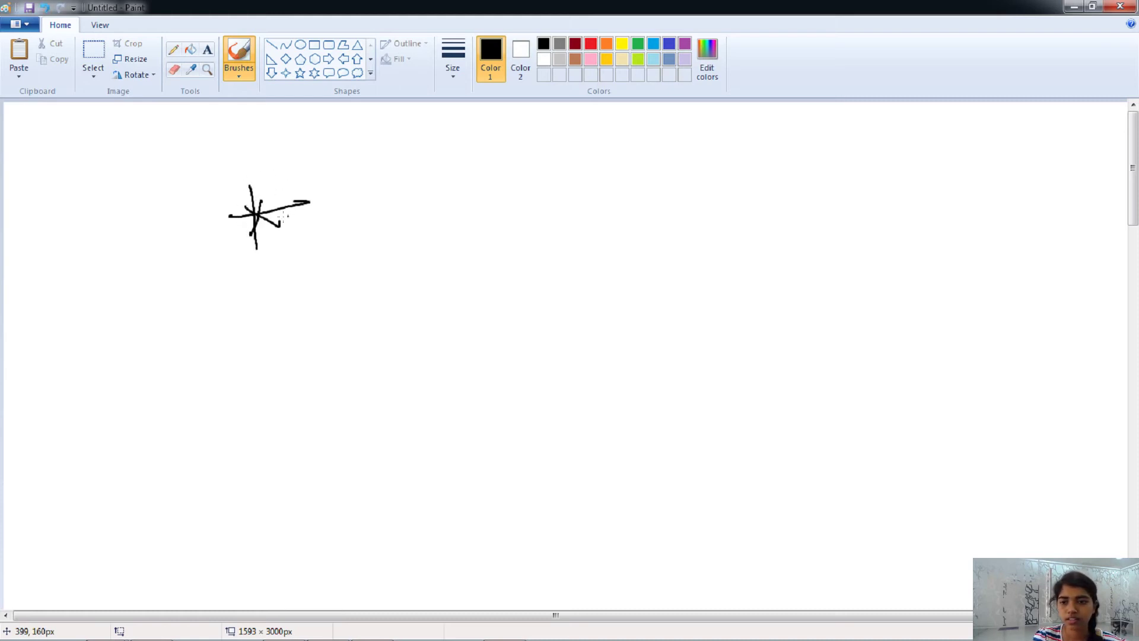
{"action": "left_click_drag", "start_coordinate": [443, 190], "coordinate": [449, 240]}
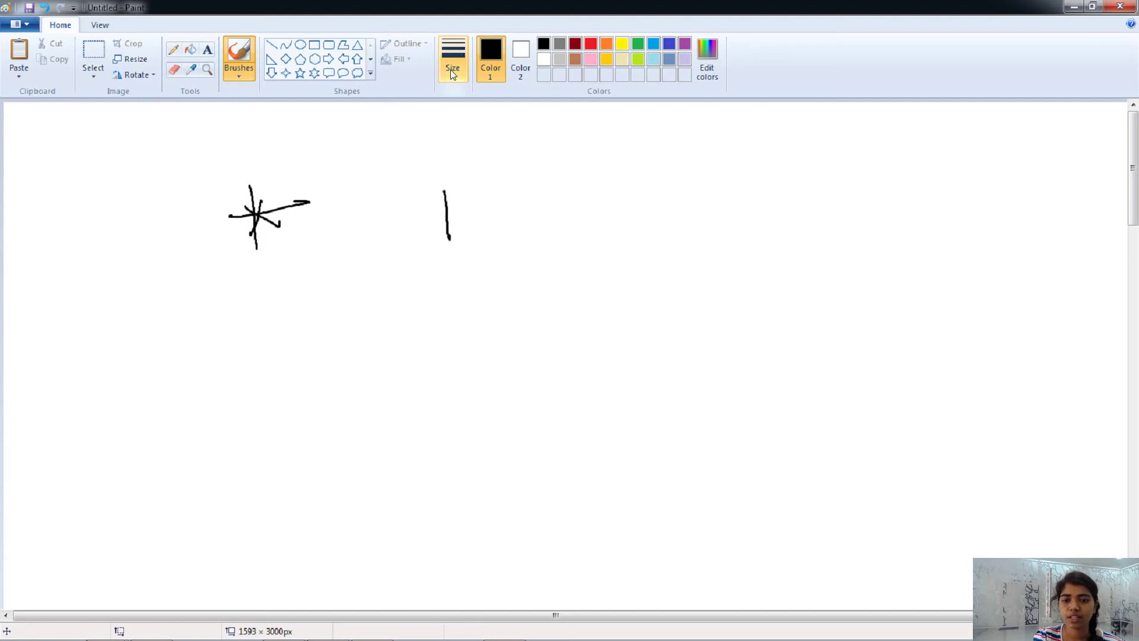
Step: Draw a red asterisk with a thicker brush size beyond the black vertical line, and minimize Paint
{"action": "left_click", "coordinate": [443, 71]}
{"action": "left_click", "coordinate": [468, 183]}
{"action": "left_click", "coordinate": [589, 44]}
{"action": "left_click_drag", "start_coordinate": [585, 195], "coordinate": [582, 257]}
{"action": "mouse_move", "coordinate": [547, 216]}
{"action": "left_mouse_down"}
{"action": "mouse_move", "coordinate": [639, 223]}
{"action": "mouse_move", "coordinate": [604, 206]}
{"action": "mouse_move", "coordinate": [584, 221]}
{"action": "left_mouse_up"}
{"action": "mouse_move", "coordinate": [583, 220]}
{"action": "left_mouse_down"}
{"action": "mouse_move", "coordinate": [569, 207]}
{"action": "mouse_move", "coordinate": [597, 242]}
{"action": "left_mouse_up"}
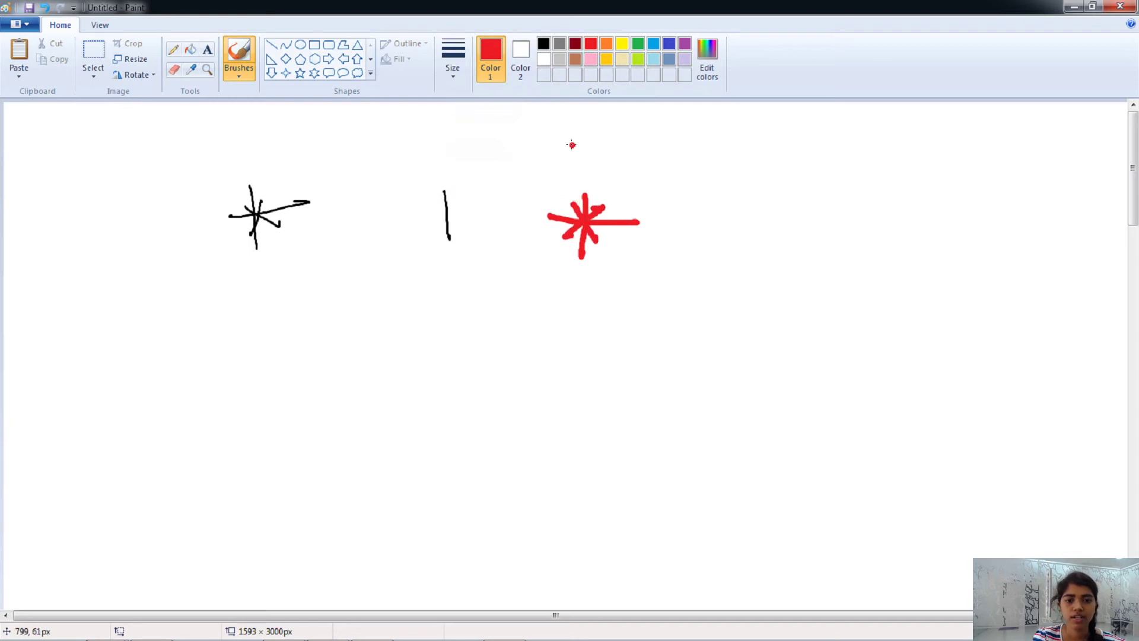
{"action": "left_click", "coordinate": [1074, 7]}
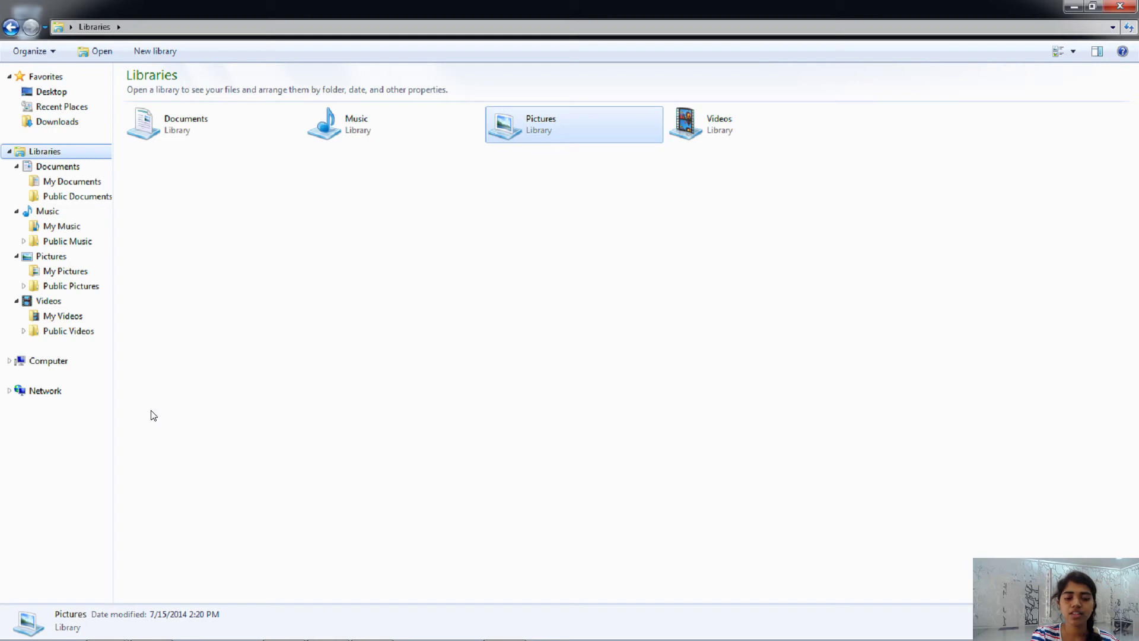
Step: Collapse the Libraries tree, and fold the expanded Music, Pictures and Videos libraries one by one
{"action": "key", "text": "Left"}
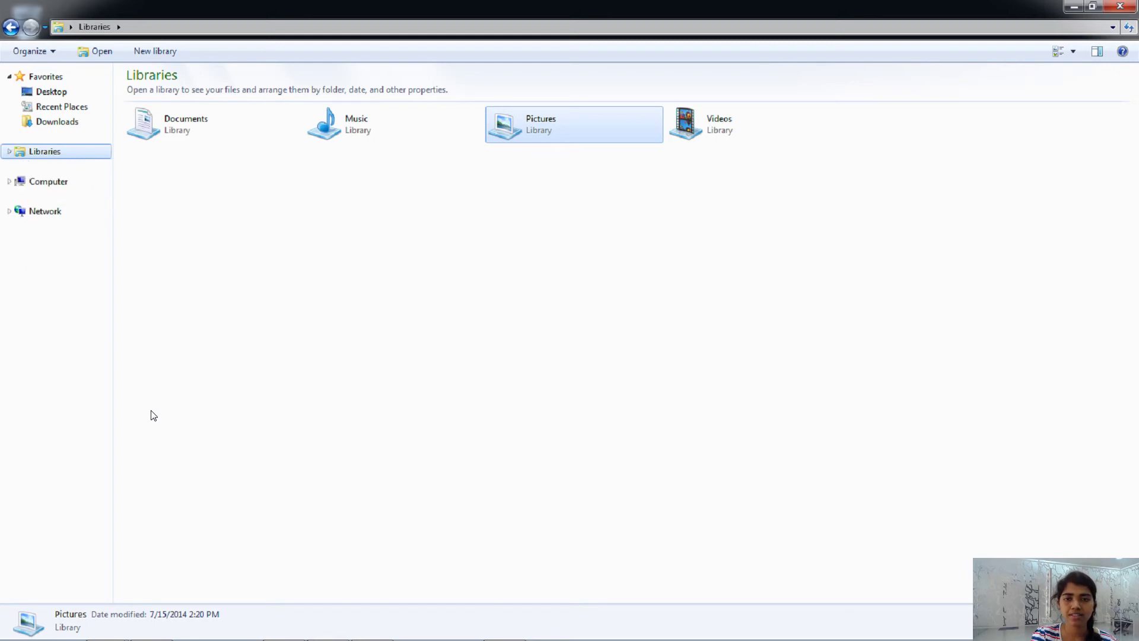
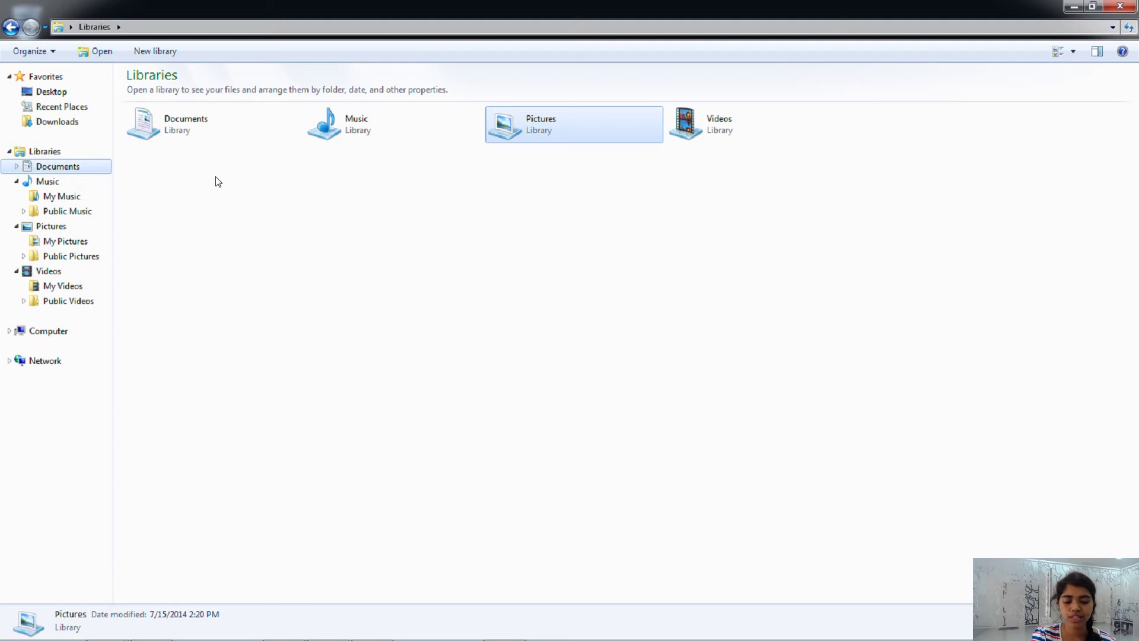
{"action": "key", "text": "Down"}
{"action": "key", "text": "Down"}
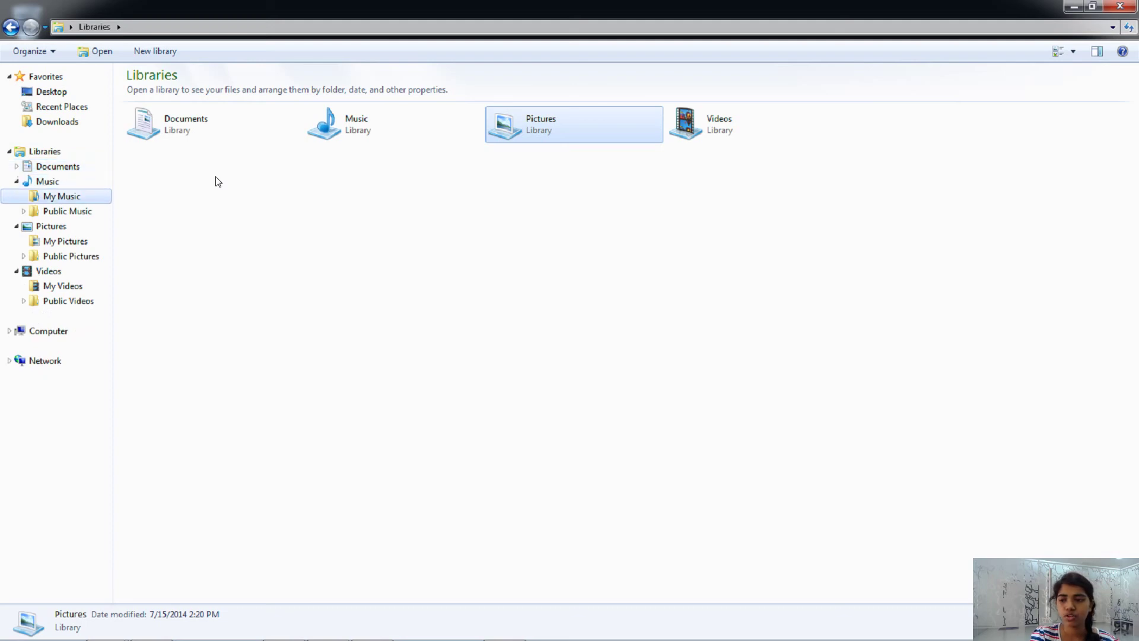
{"action": "key", "text": "Up"}
{"action": "key", "text": "Left"}
{"action": "key", "text": "Down"}
{"action": "key", "text": "Left"}
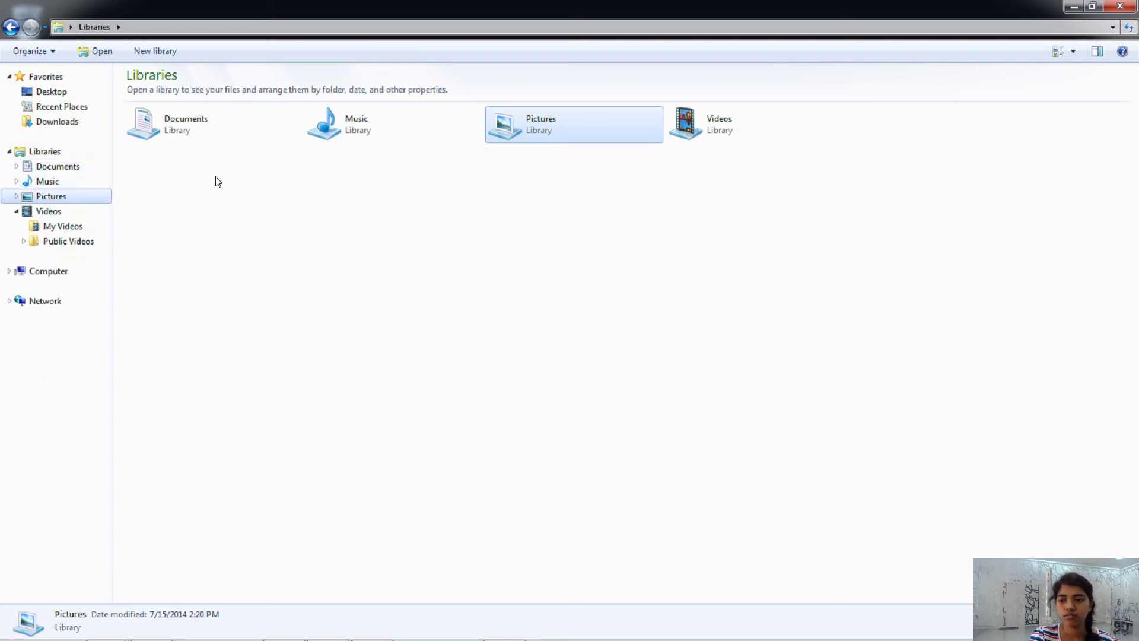
{"action": "key", "text": "Down"}
{"action": "key", "text": "Left"}
{"action": "key", "text": "Down"}
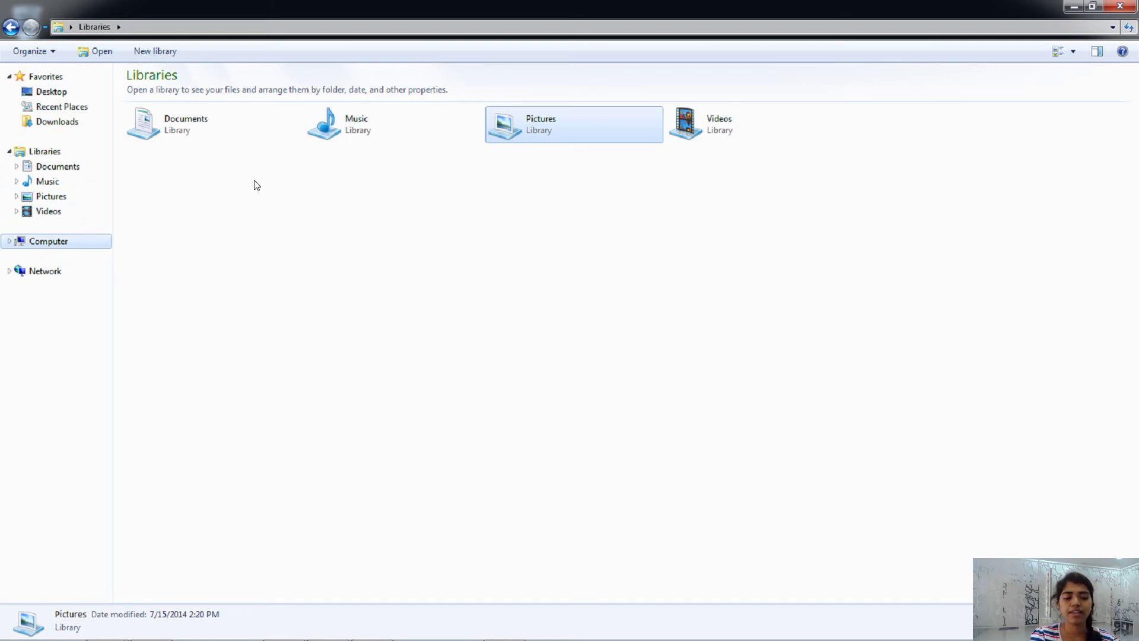
Step: View the properties of the Music library and close them without making changes
{"action": "left_click", "coordinate": [364, 147]}
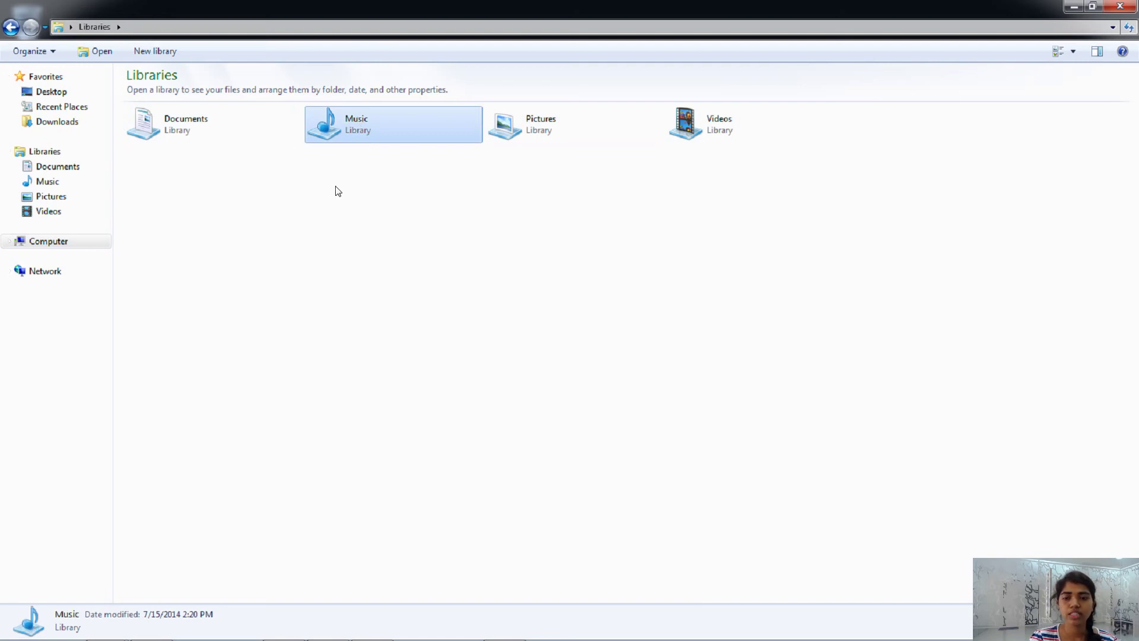
{"action": "key", "text": "alt+Return"}
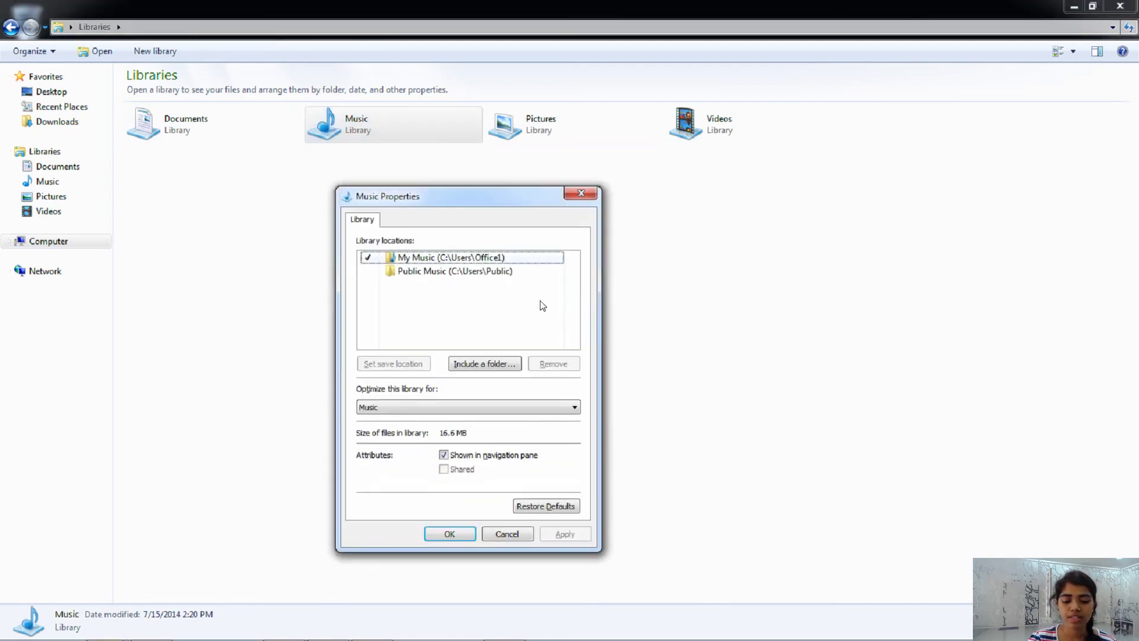
{"action": "left_click", "coordinate": [505, 534]}
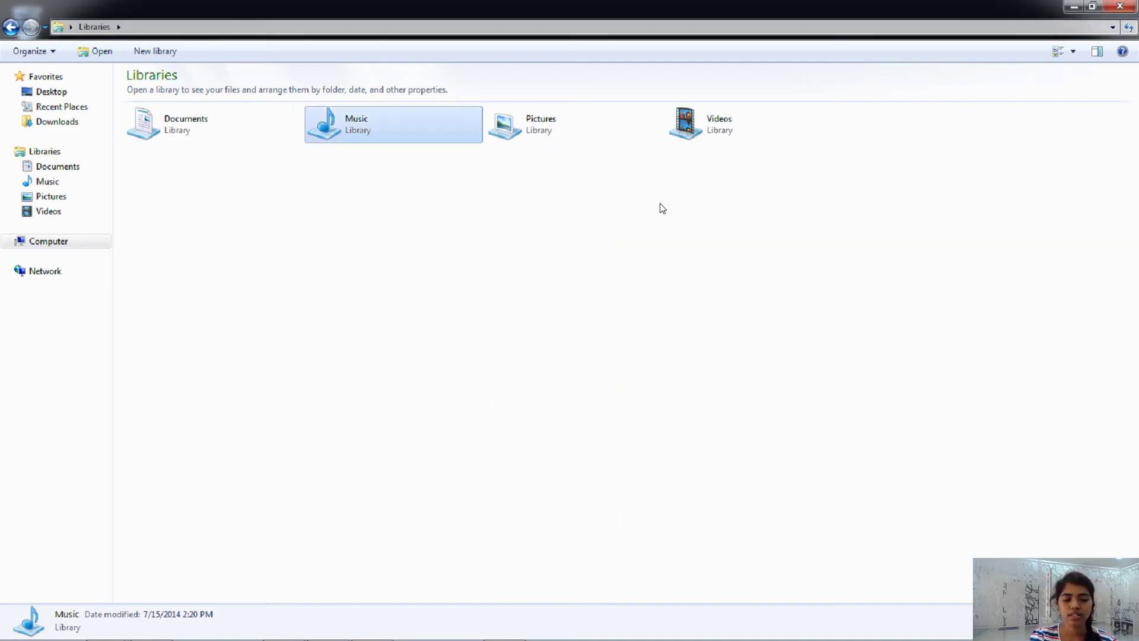
Step: Open the Sample Pictures folder of the Pictures library, and show and hide the preview pane for the Chrysanthemum picture
{"action": "double_click", "coordinate": [576, 126]}
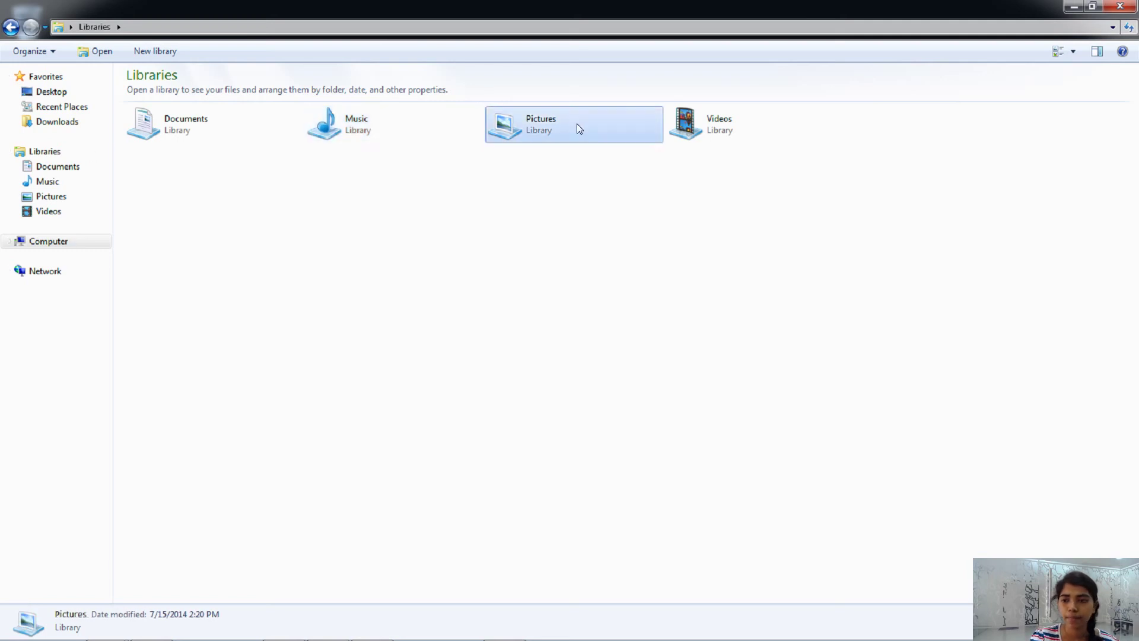
{"action": "double_click", "coordinate": [188, 145]}
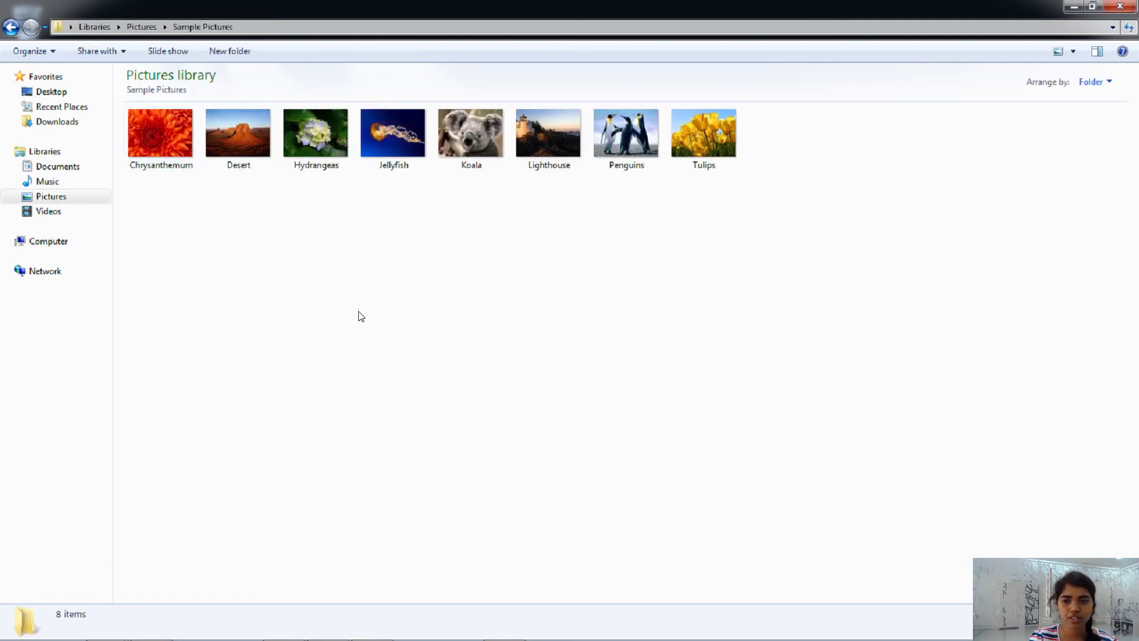
{"action": "left_click", "coordinate": [142, 125]}
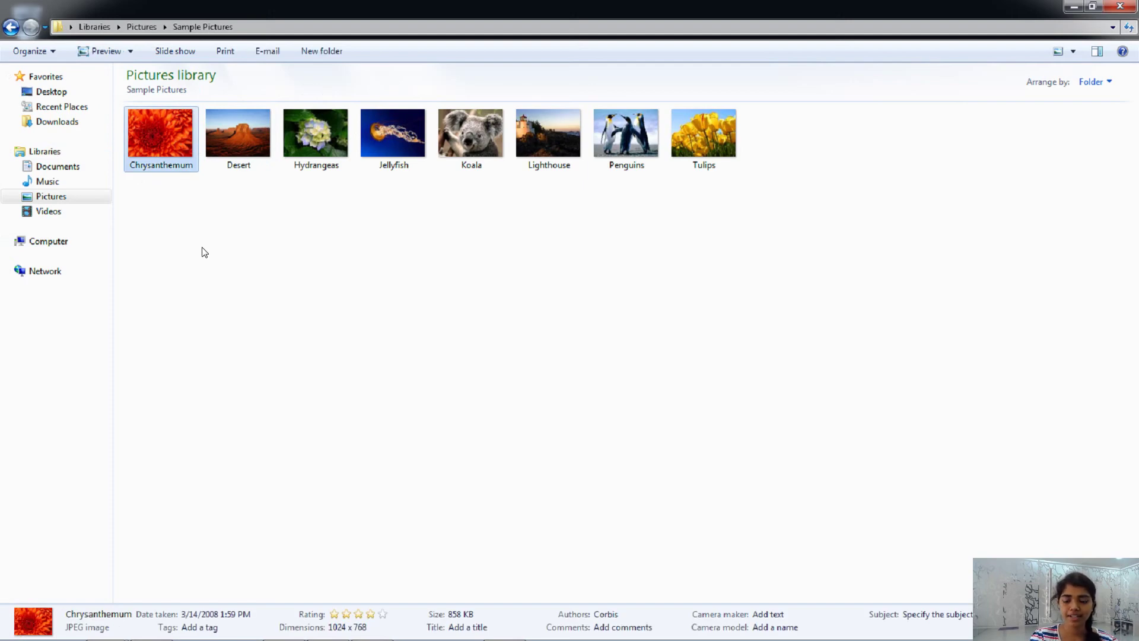
{"action": "key", "text": "alt+p"}
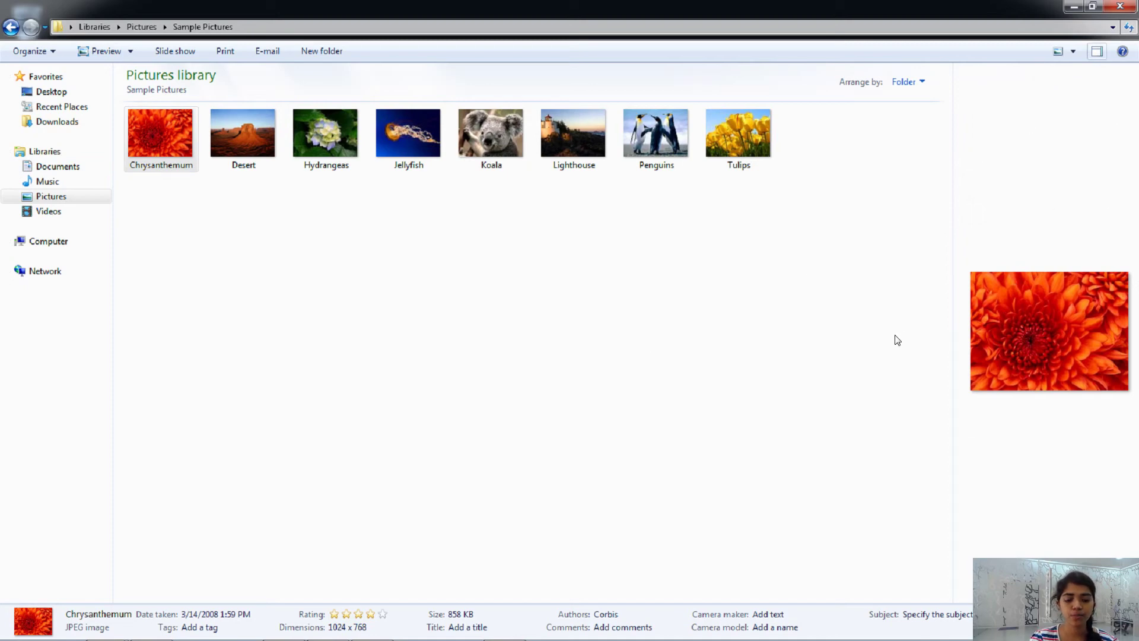
{"action": "key", "text": "alt+p"}
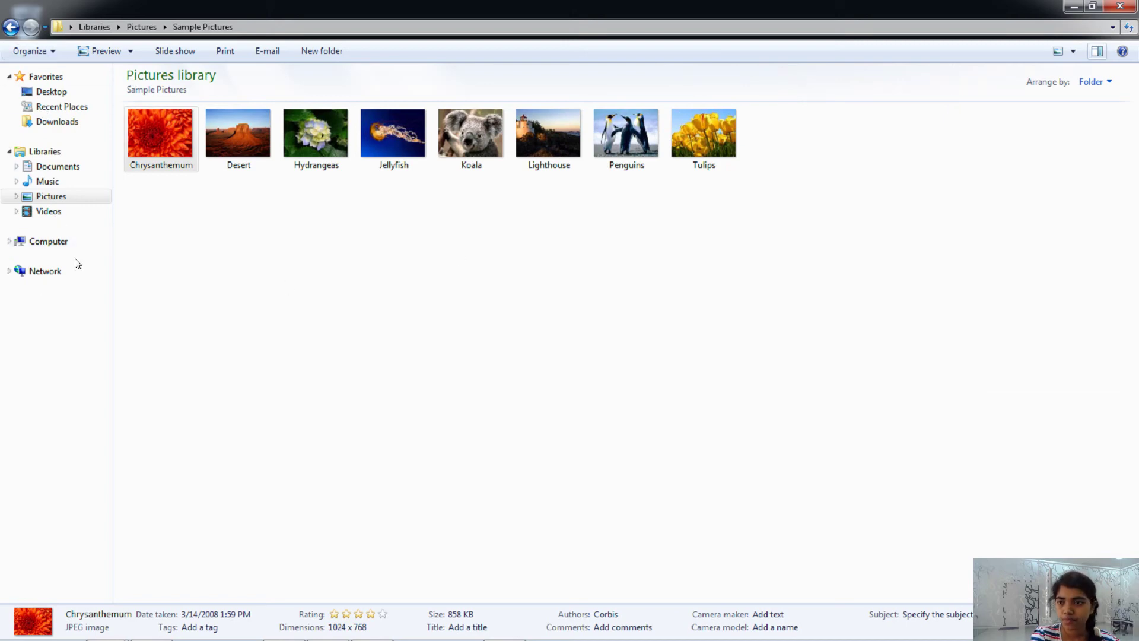
Step: Open the Done subfolder of the first custom folder on the Desktop, and visit the Documents and Pictures libraries
{"action": "left_click", "coordinate": [58, 91]}
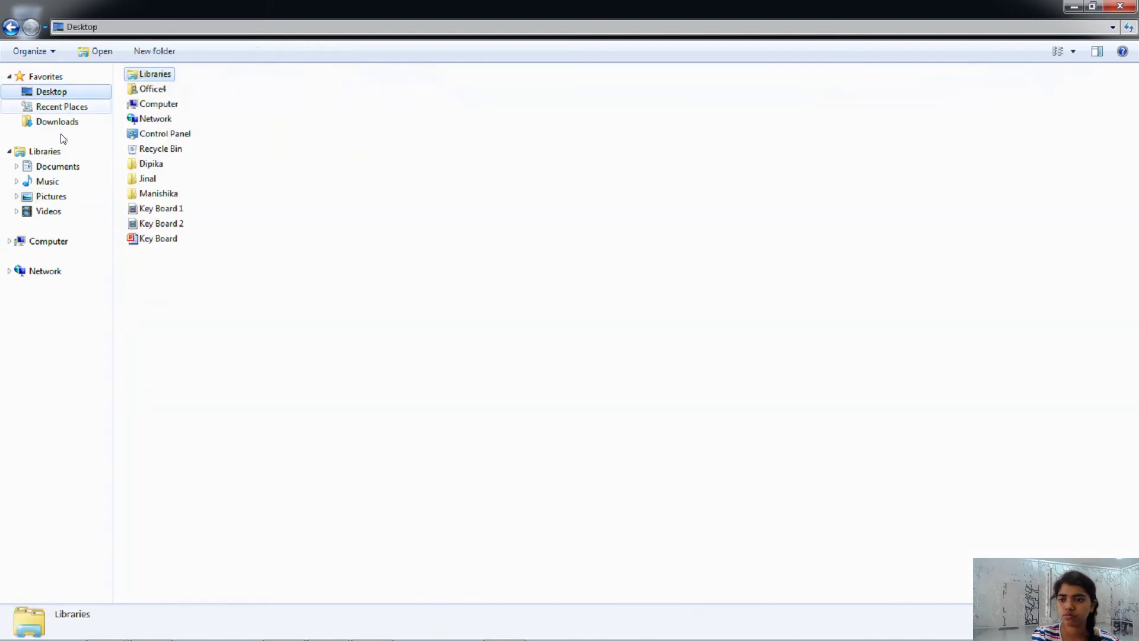
{"action": "double_click", "coordinate": [159, 164]}
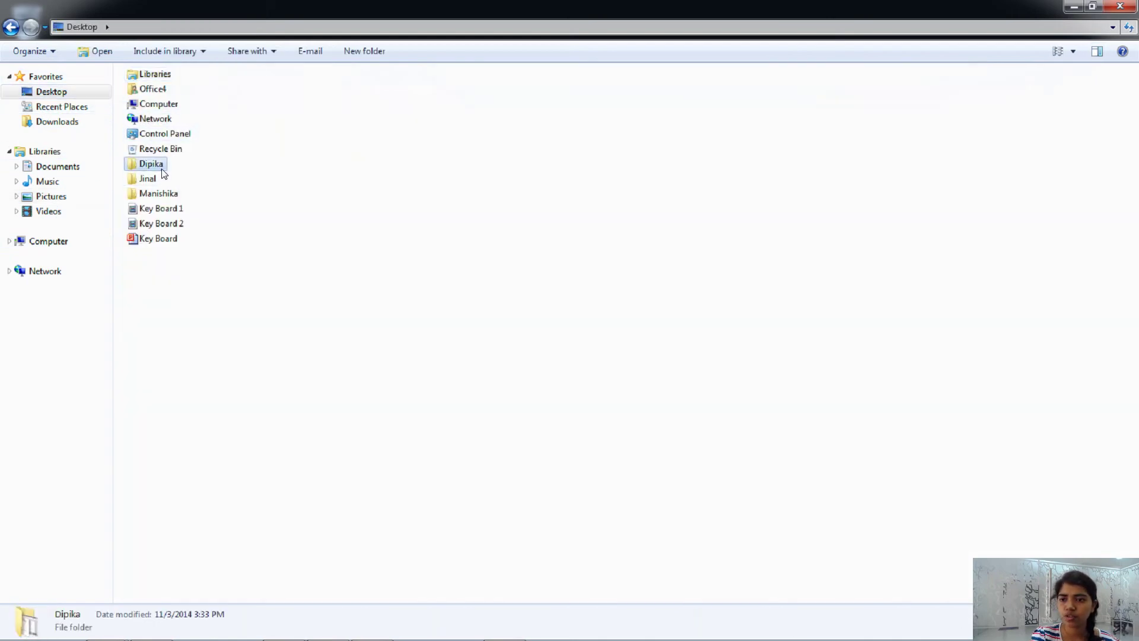
{"action": "double_click", "coordinate": [160, 92]}
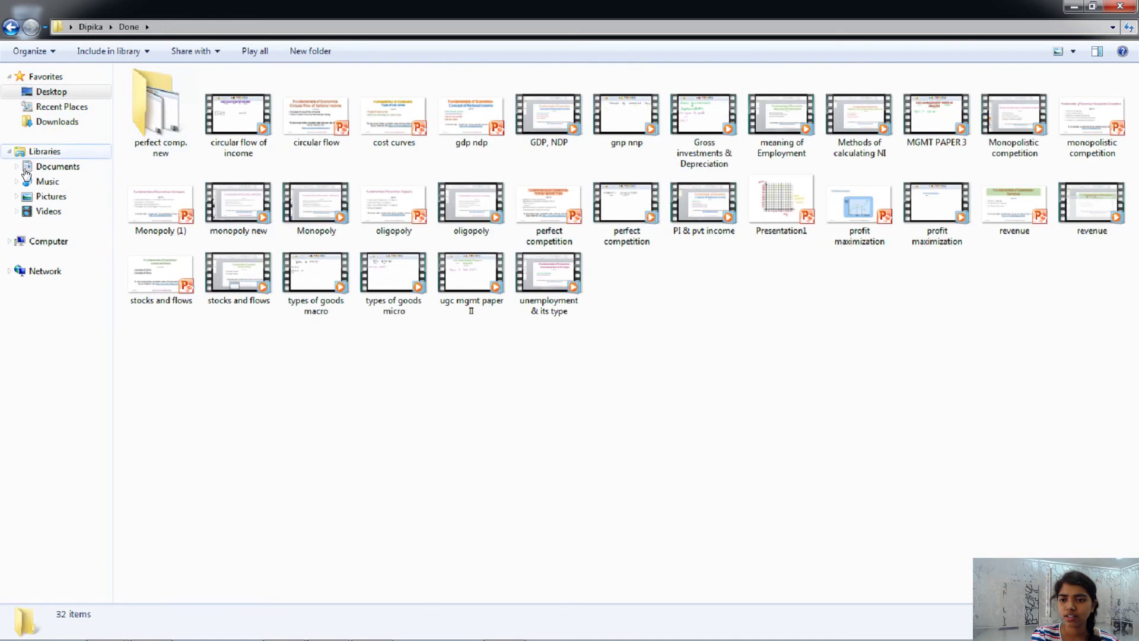
{"action": "left_click", "coordinate": [57, 166]}
{"action": "left_click", "coordinate": [59, 196]}
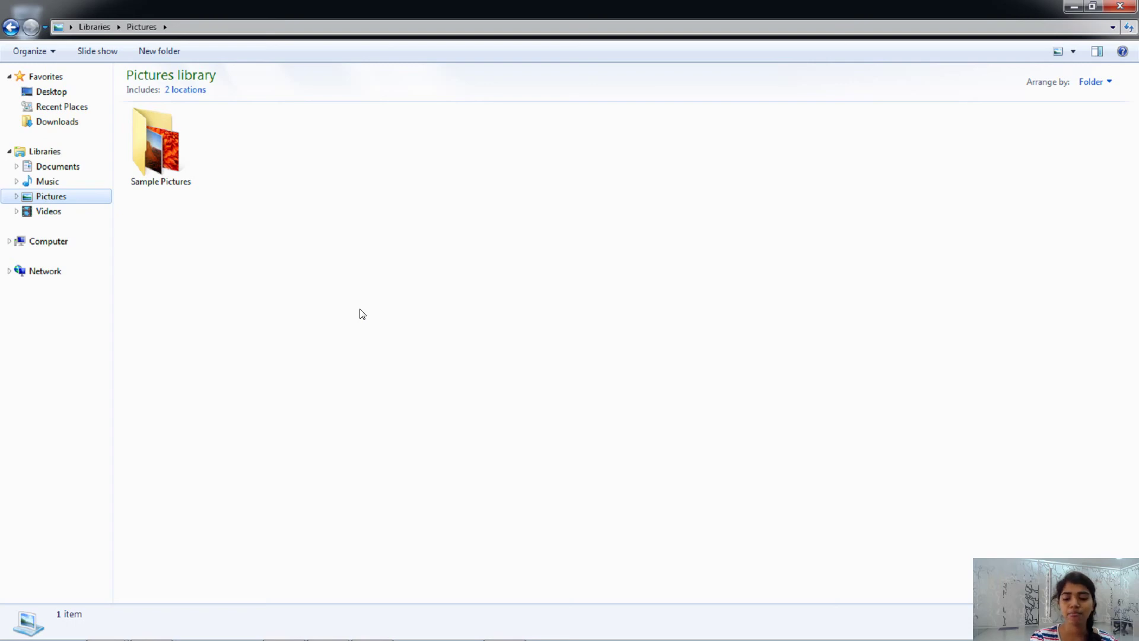
Step: Move the tree selection from Pictures to its parent folder, and navigate between the Documents, Done and Libraries folders
{"action": "key", "text": "Left"}
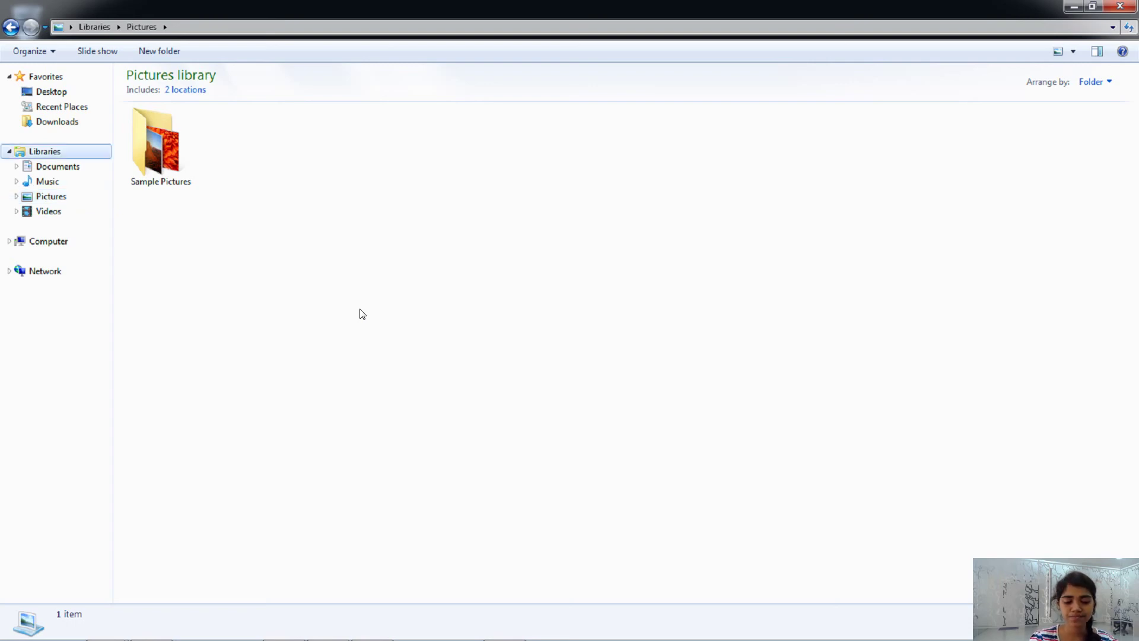
{"action": "key", "text": "Down"}
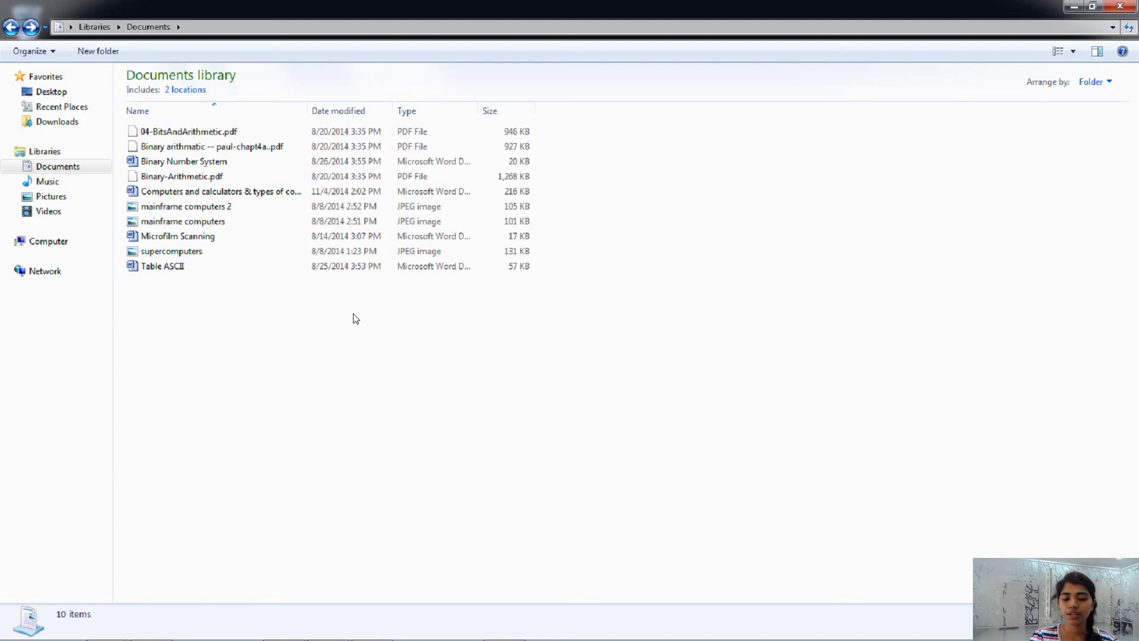
{"action": "key", "text": "BackSpace"}
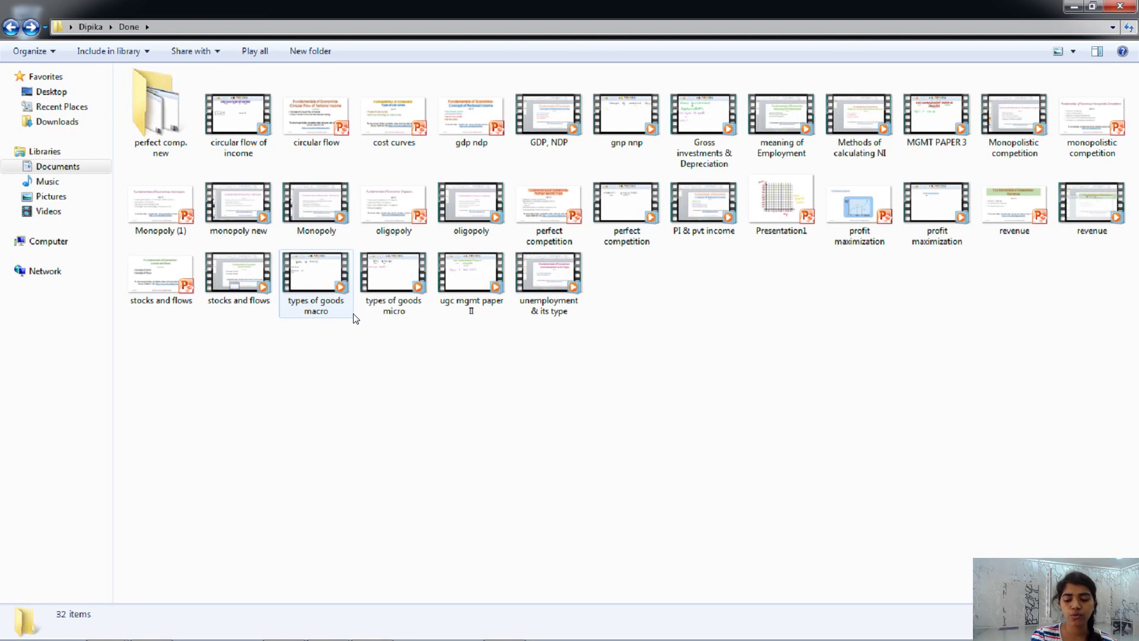
{"action": "key", "text": "BackSpace"}
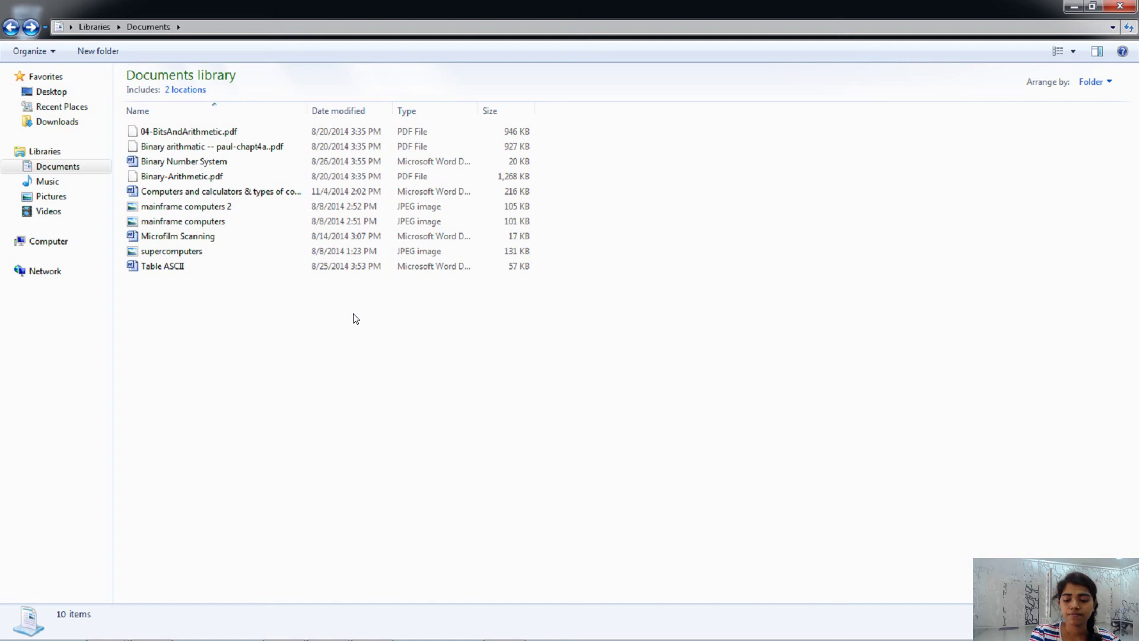
{"action": "key", "text": "alt+Up"}
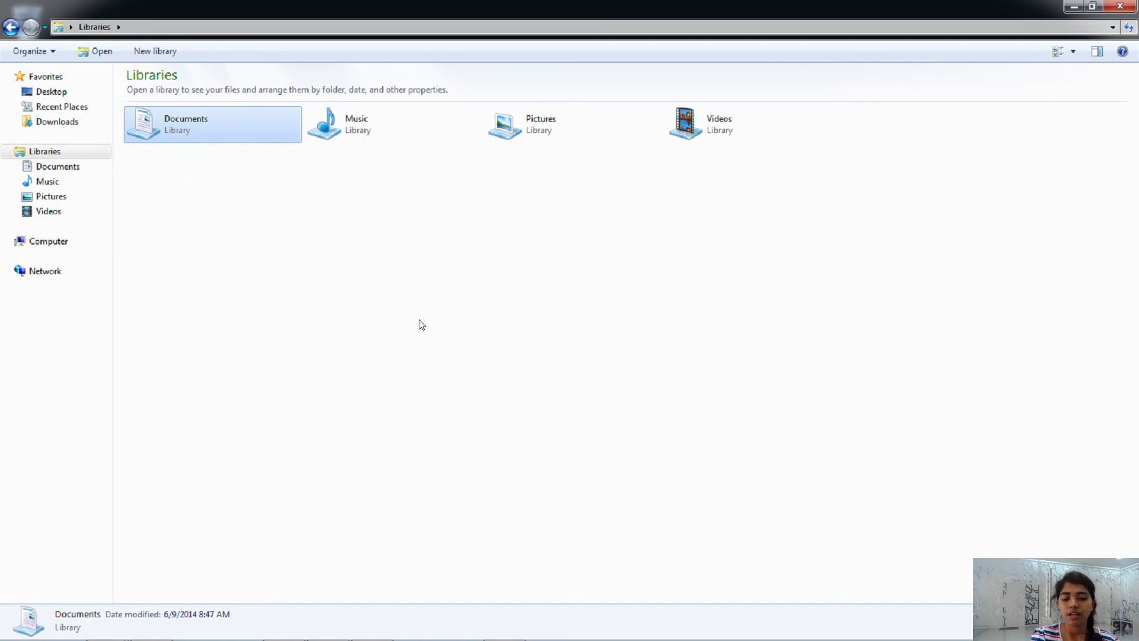
{"action": "key", "text": "alt+Left"}
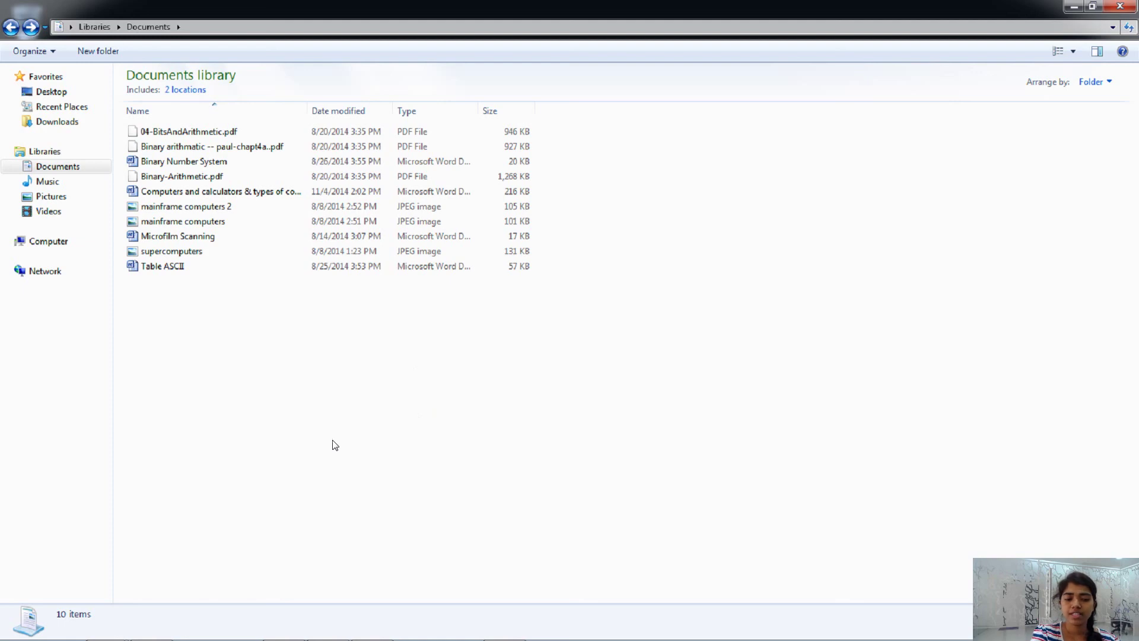
Step: Select the address path of the Documents library, and expand and close the list of previous locations
{"action": "key", "text": "alt+d"}
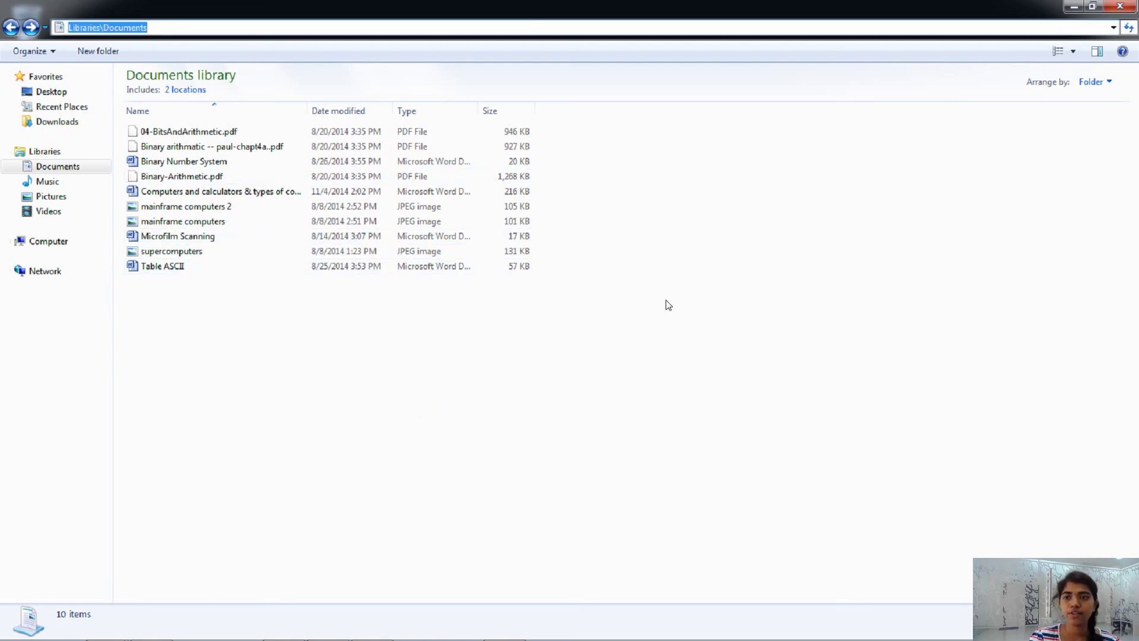
{"action": "left_click", "coordinate": [671, 402]}
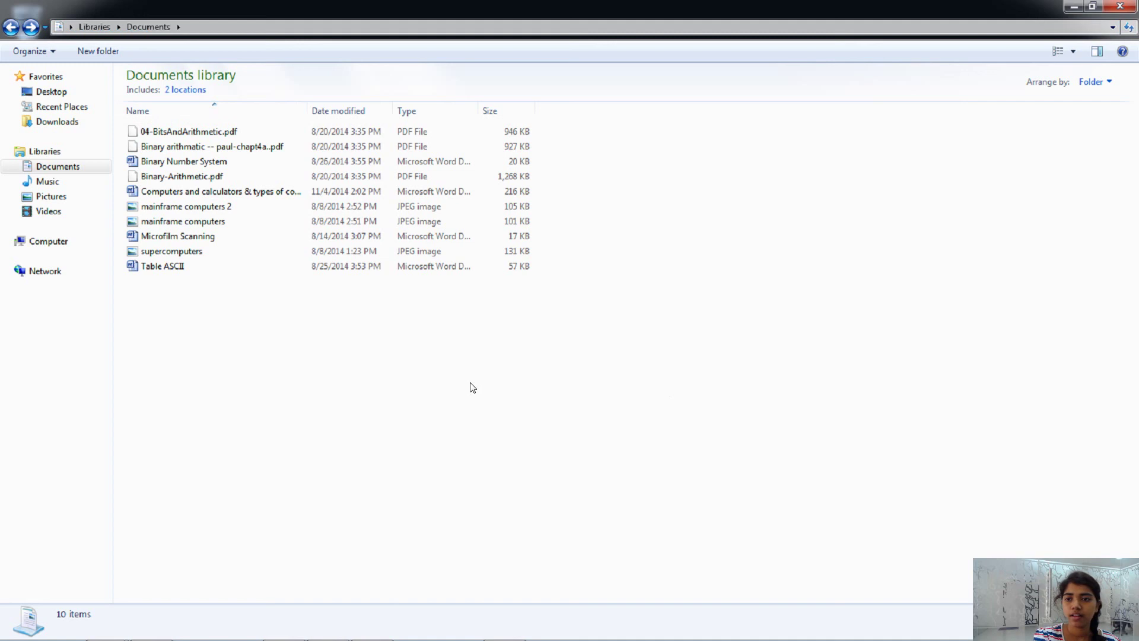
{"action": "key", "text": "F4"}
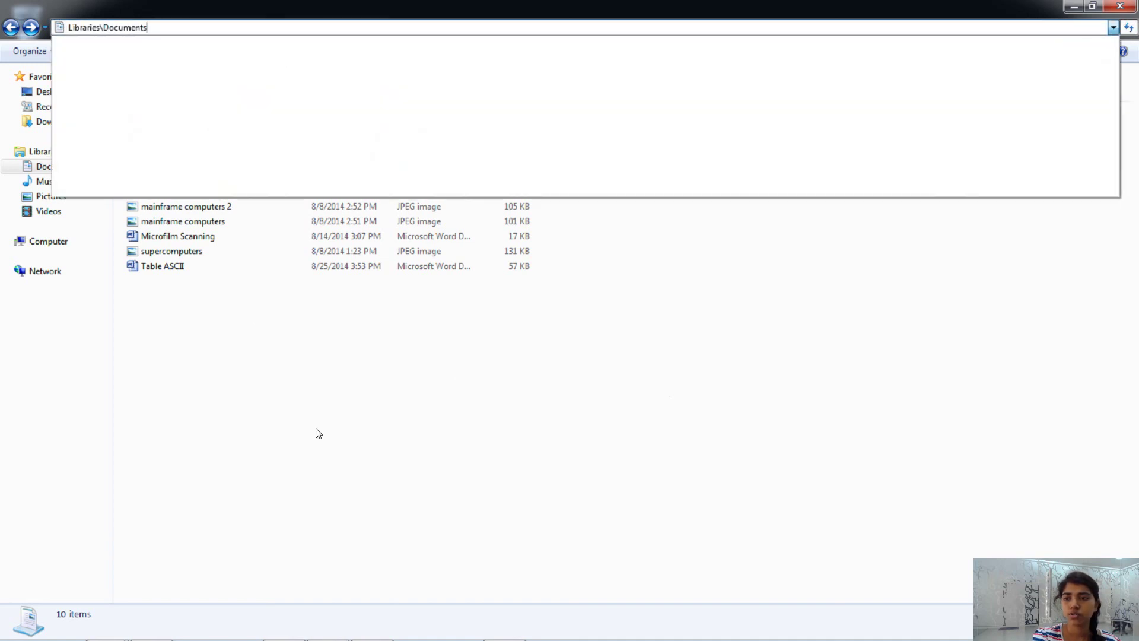
{"action": "key", "text": "Escape"}
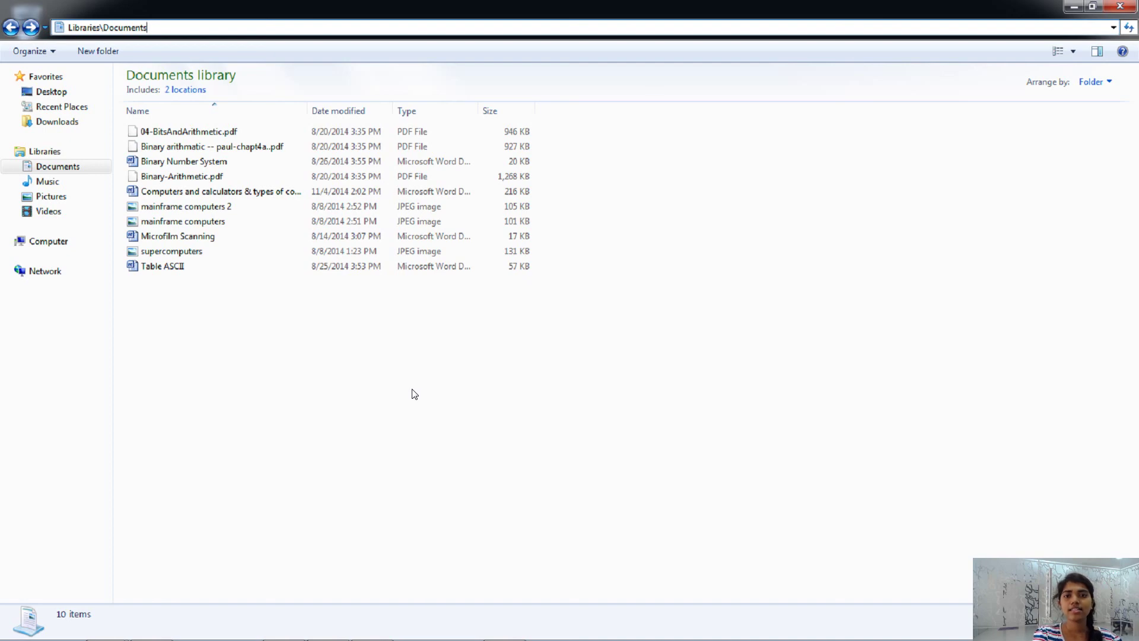
Step: Switch to the ScreenFaceCam recorder window
{"action": "mouse_move", "coordinate": [447, 639]}
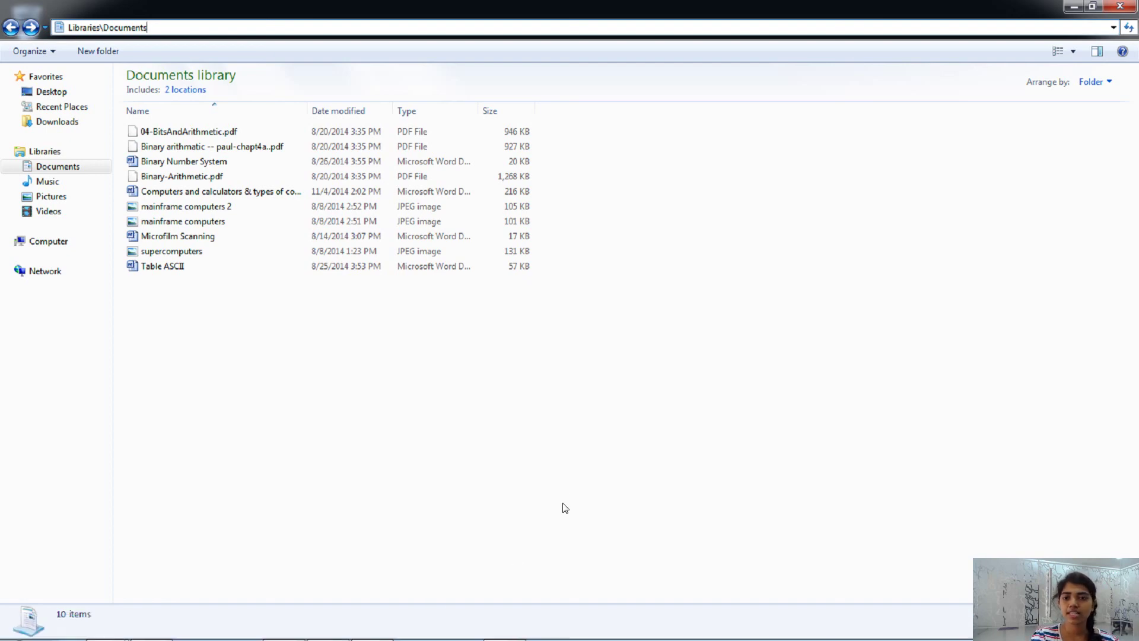
{"action": "mouse_move", "coordinate": [419, 626]}
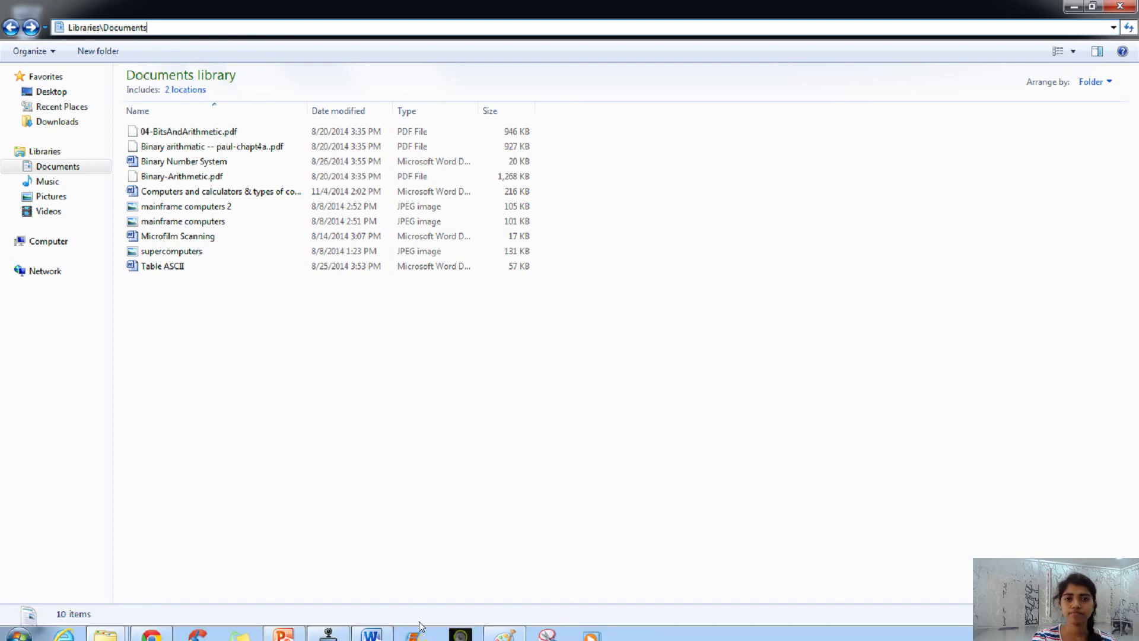
{"action": "left_click", "coordinate": [327, 629]}
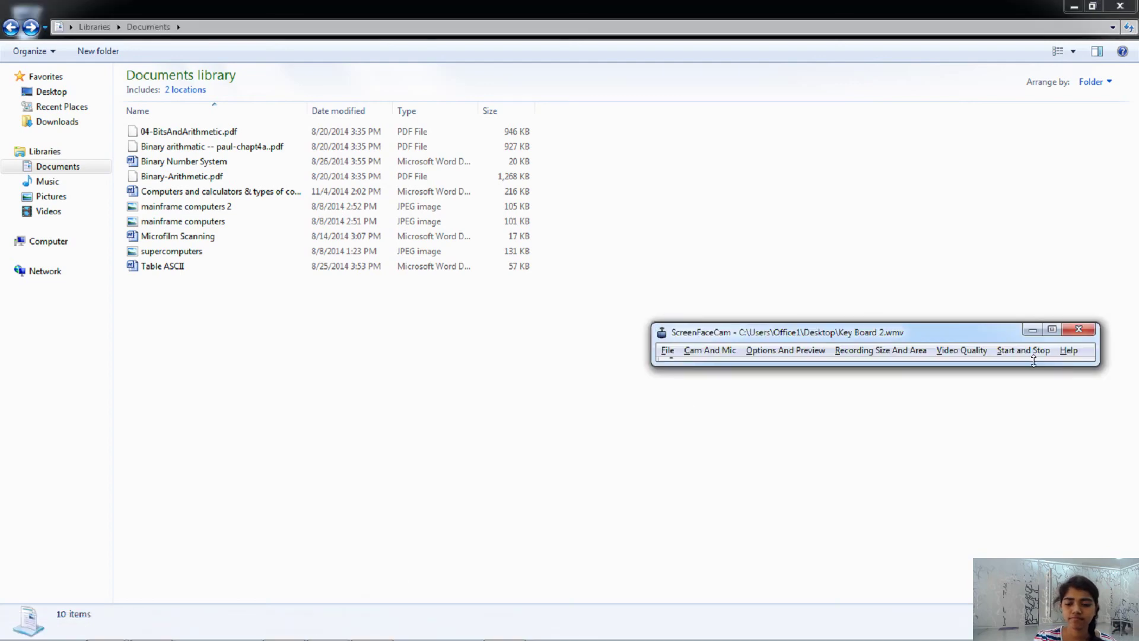